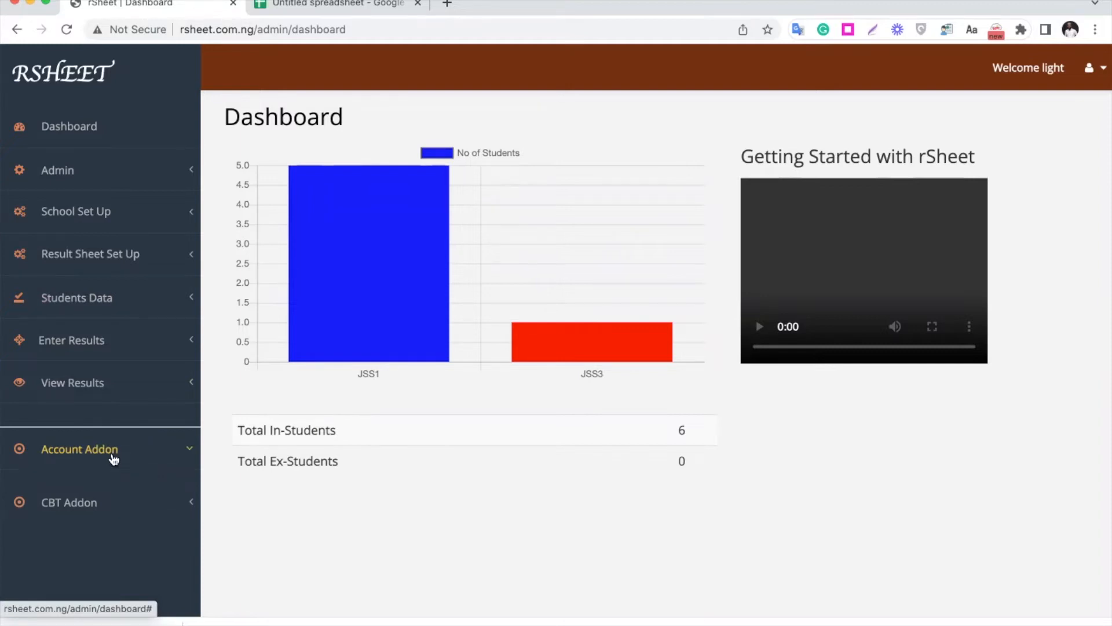
- Open the Account Addon's dues settings and list the payment parameters for session 2021_2022, First Term
click(113, 456)
scroll(122, 487, down, 1)
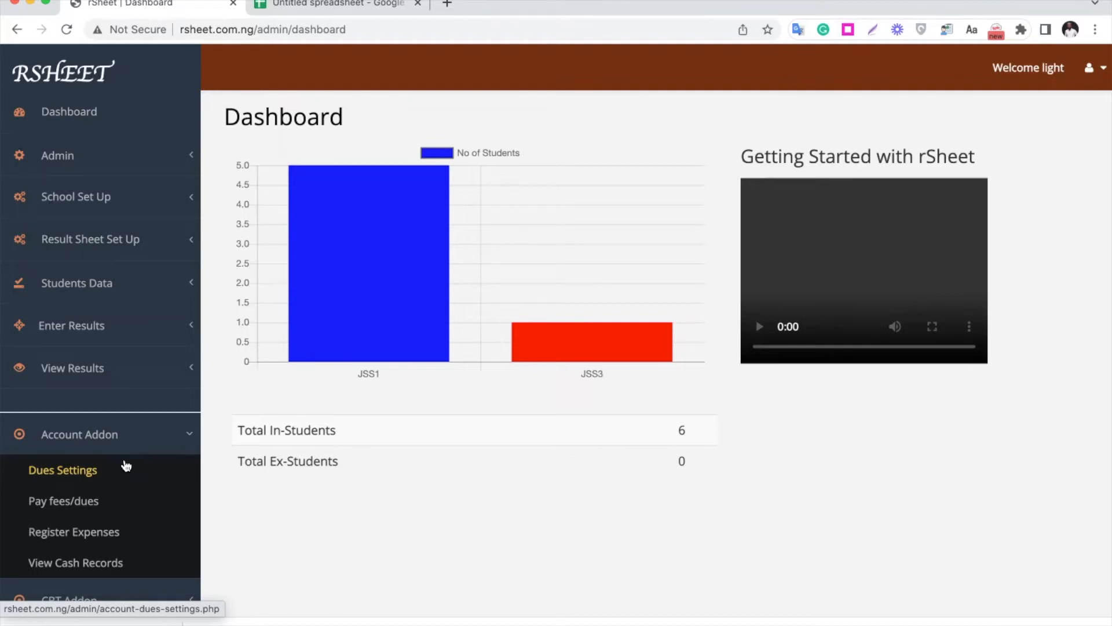
click(84, 475)
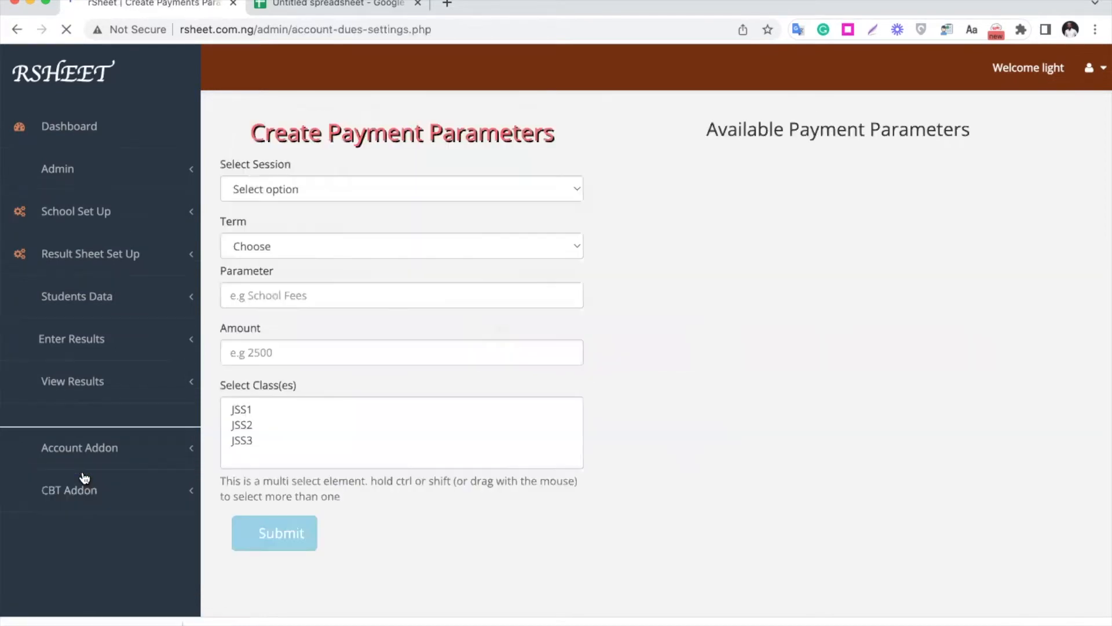
click(313, 190)
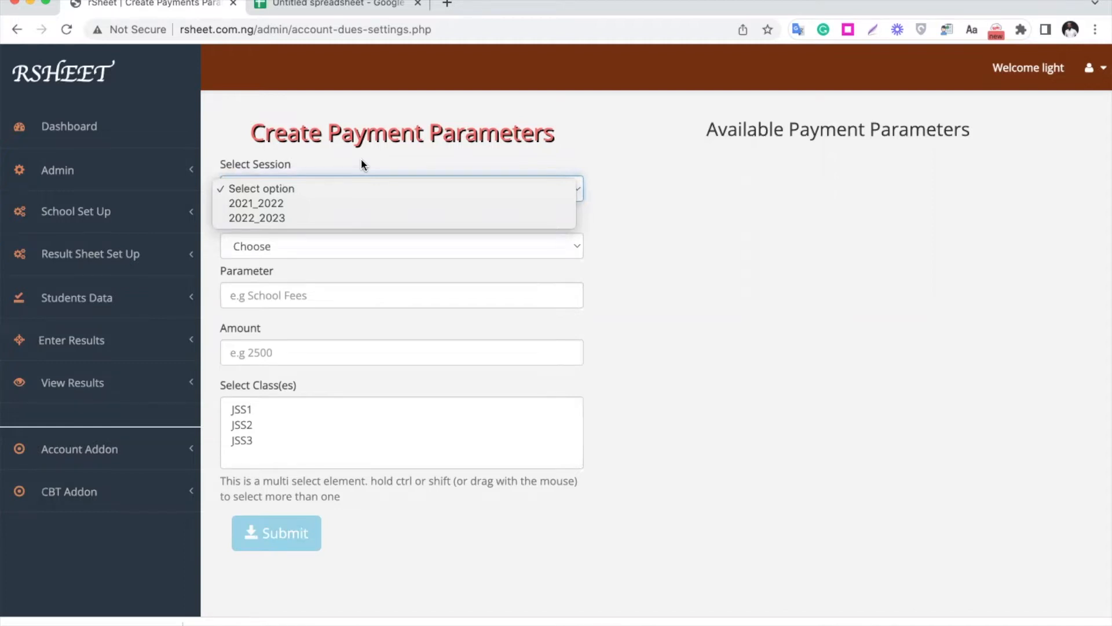
click(291, 203)
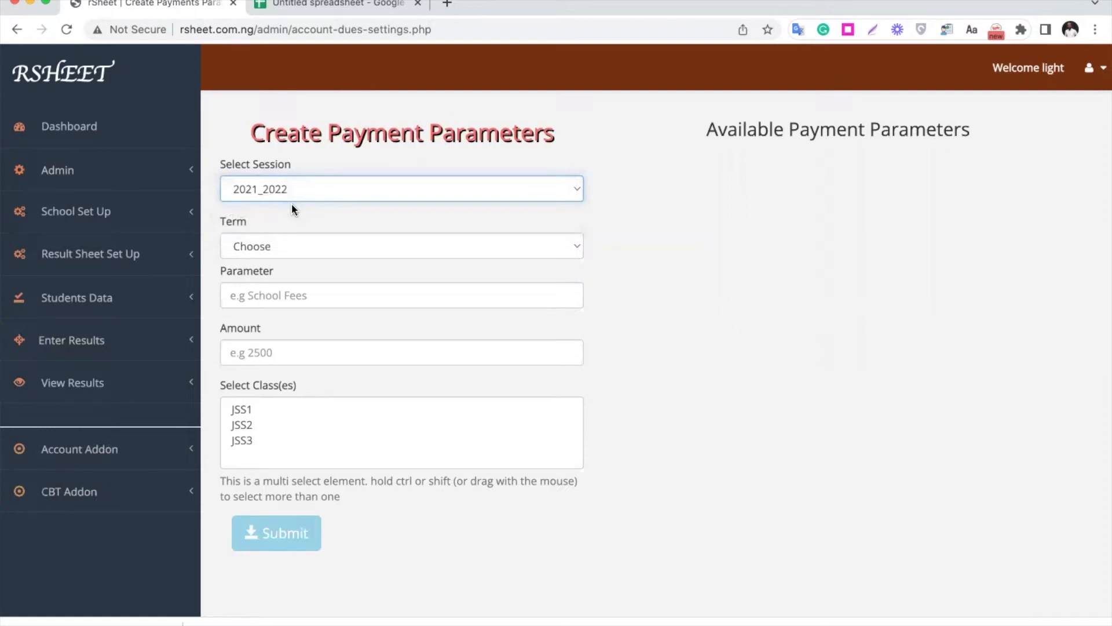
click(303, 248)
click(303, 262)
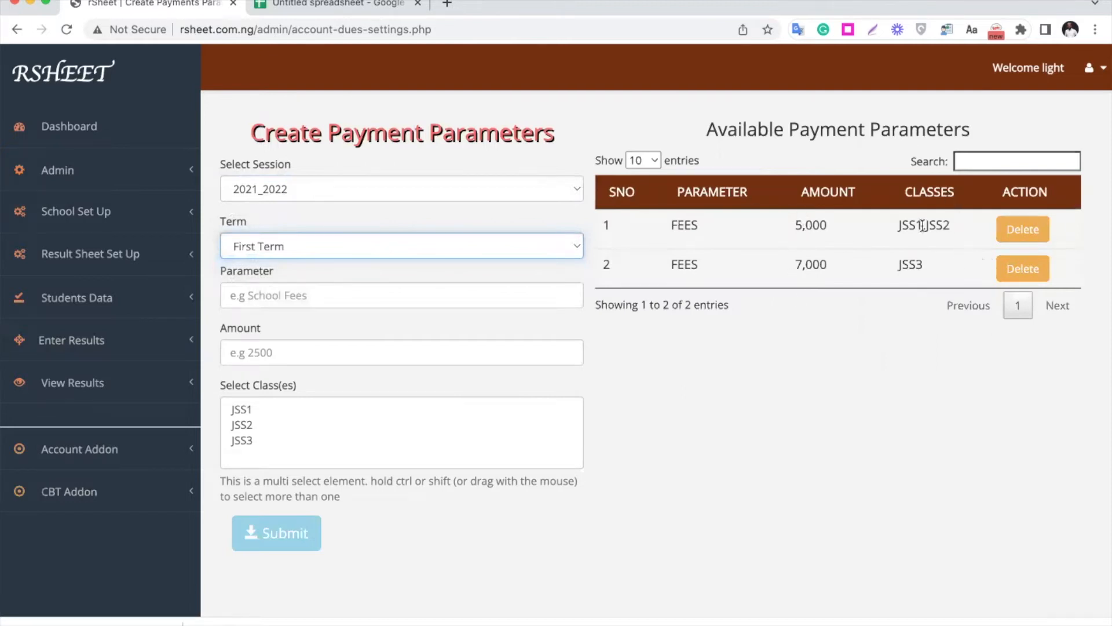
- Switch the term to Second Term and enter School Fees as the payment parameter
click(452, 242)
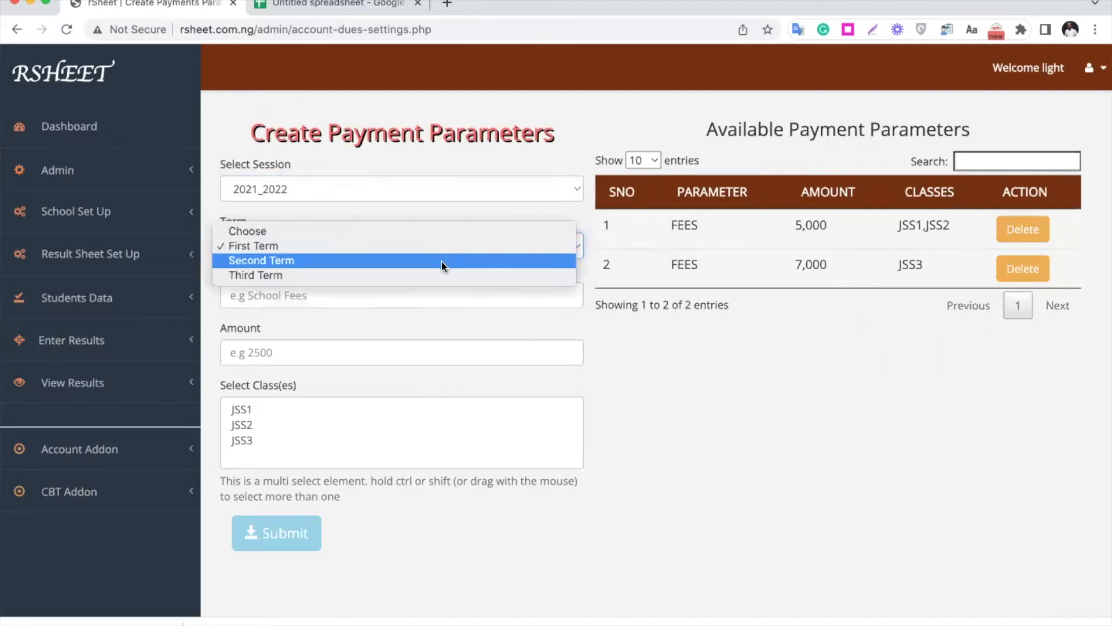
click(443, 262)
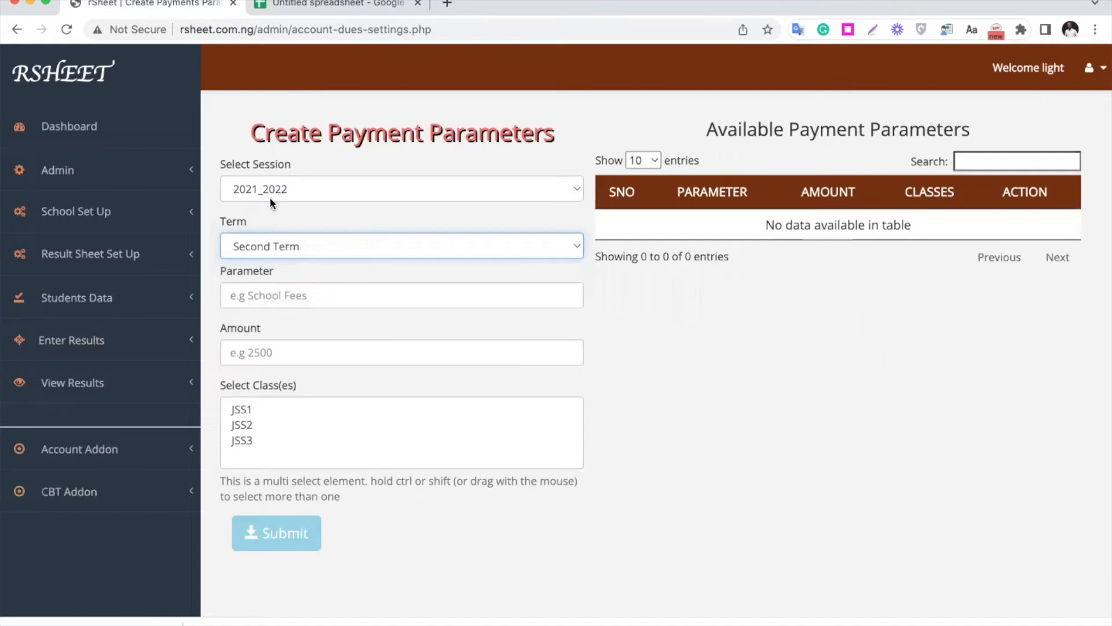
click(313, 297)
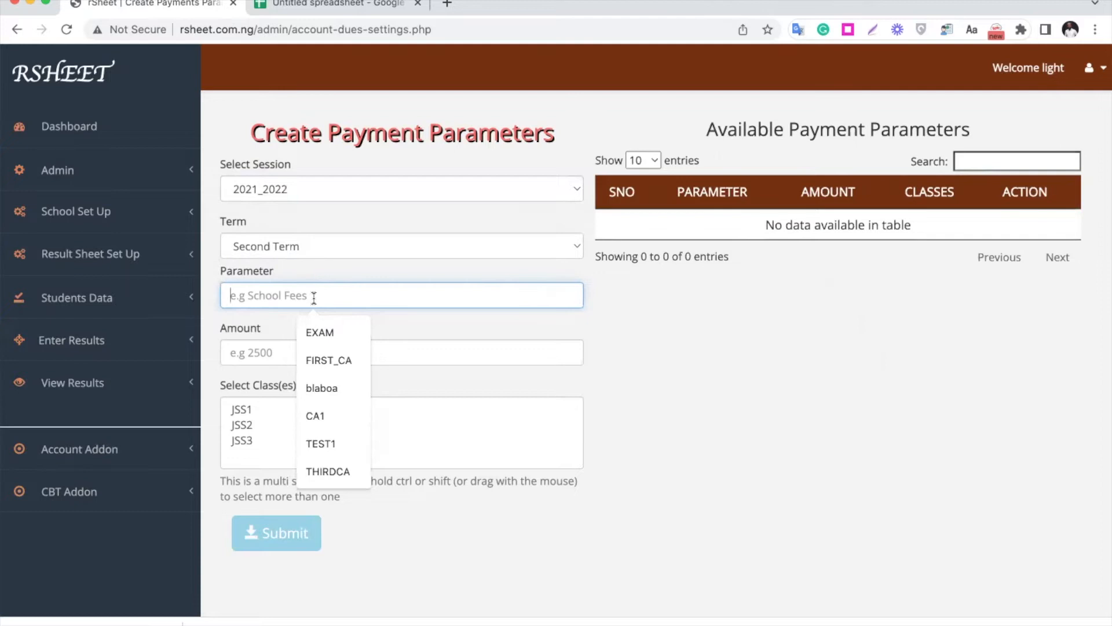
text(SCHOOL)
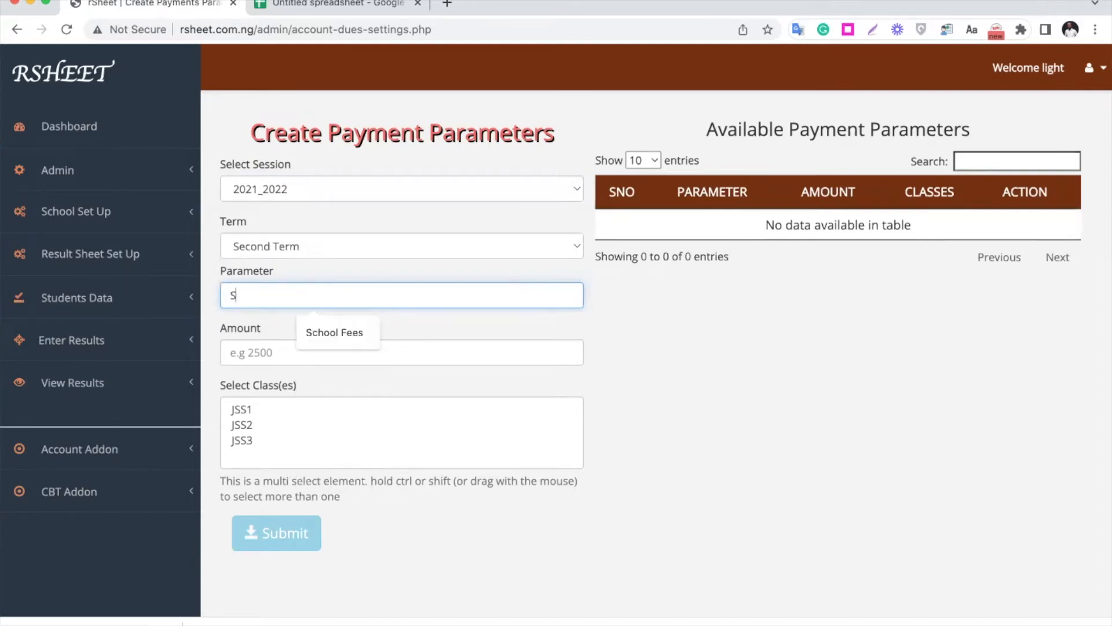
key(BackSpace)
key(BackSpace)
click(348, 334)
- Set the School Fees amount to 5,000 for class JSS1 and submit the payment parameter
click(294, 355)
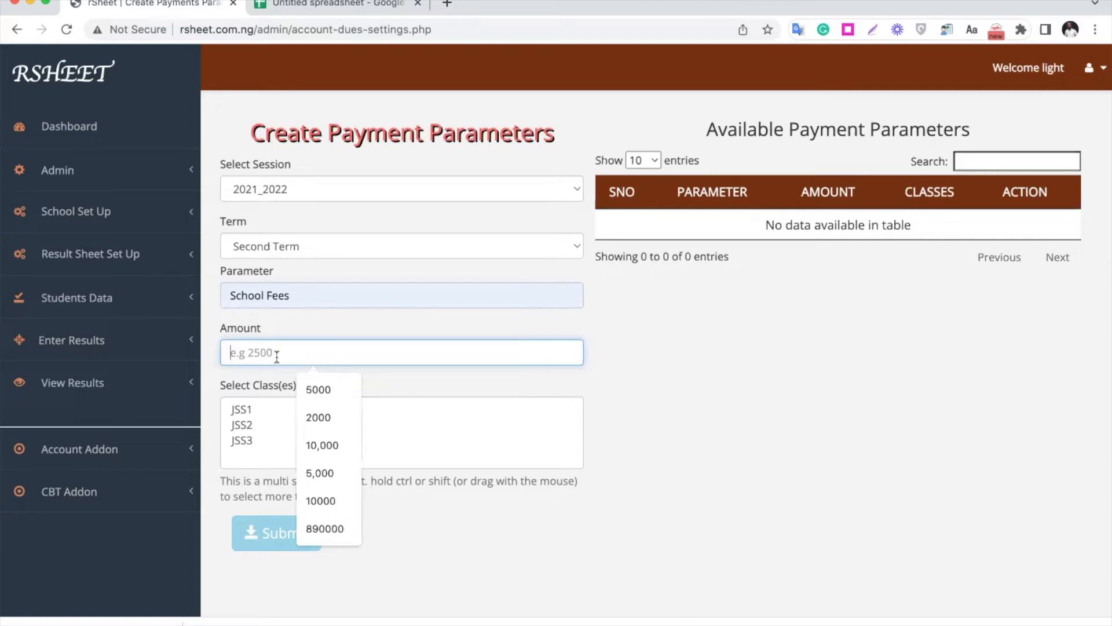
click(243, 404)
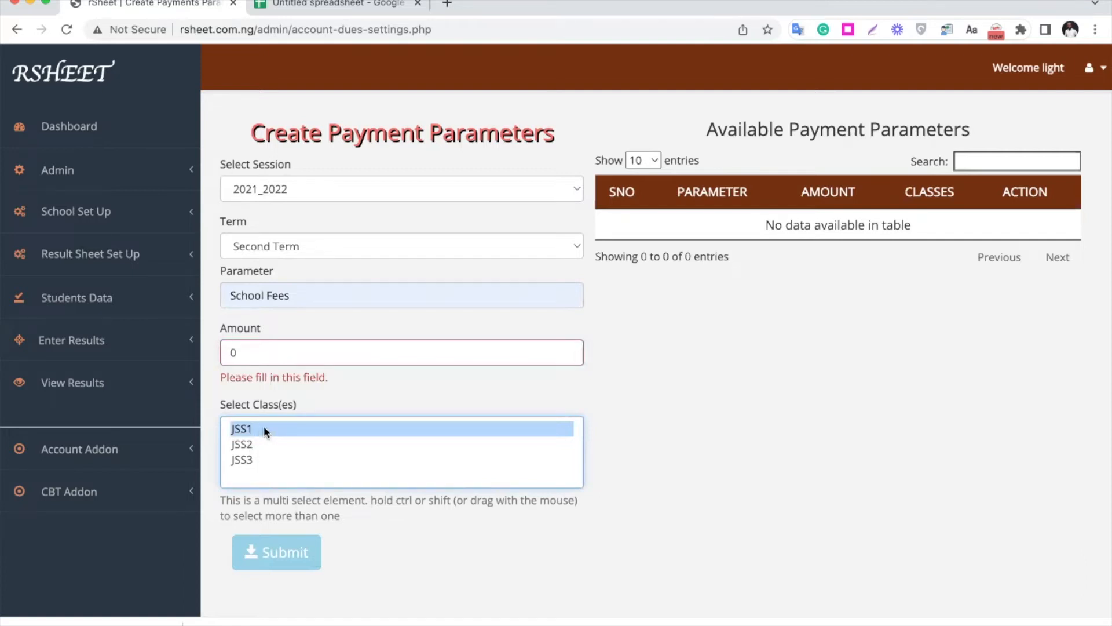
click(295, 350)
key(BackSpace)
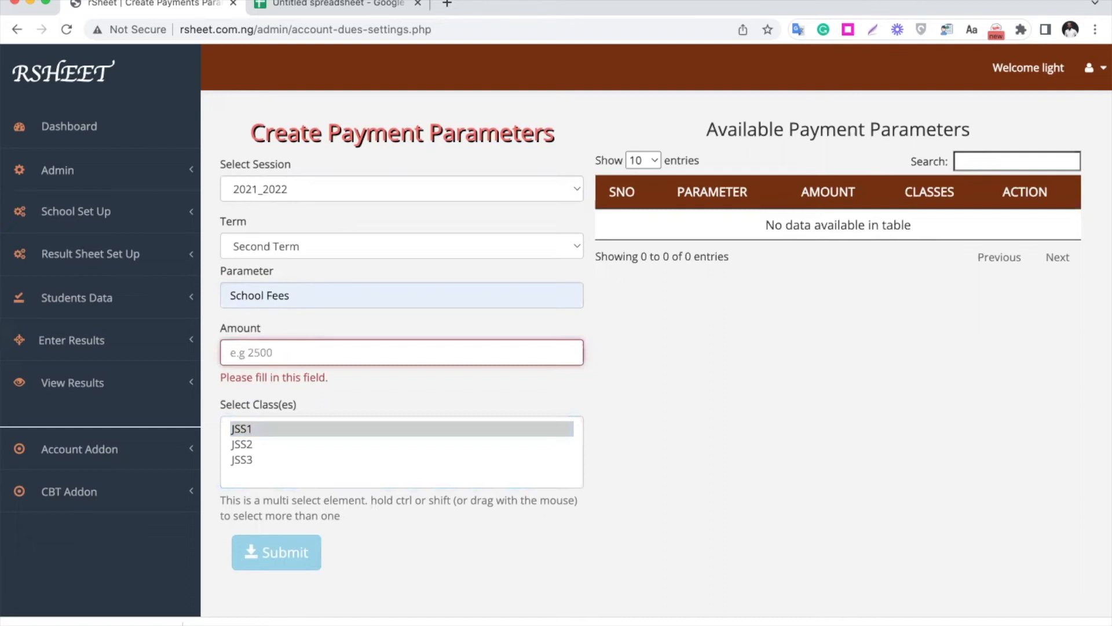
text(5000)
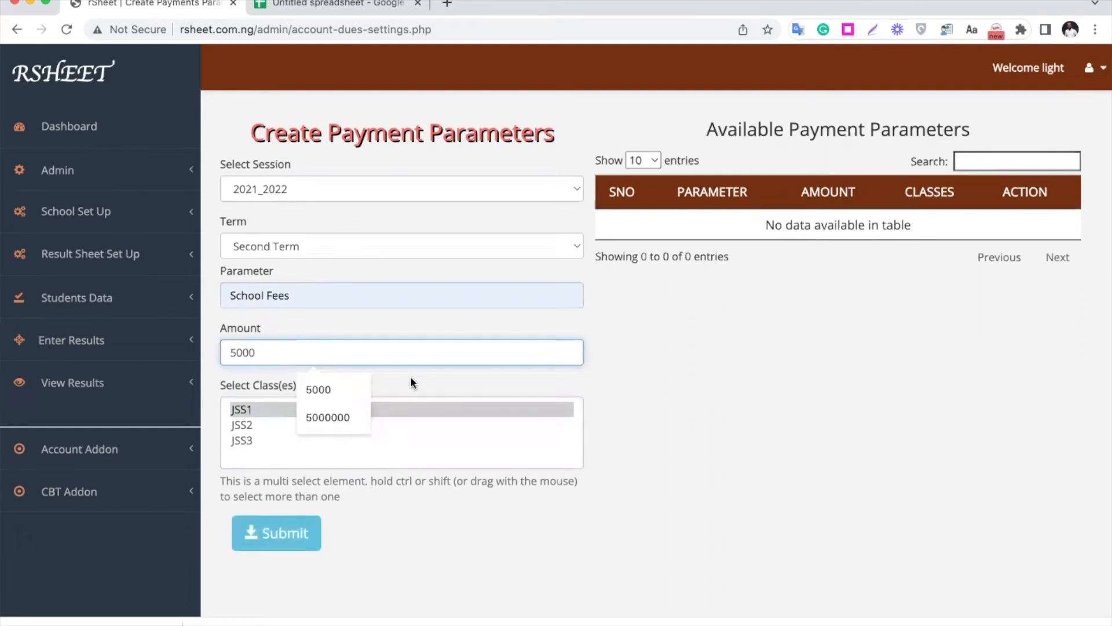
click(410, 377)
super+click(315, 407)
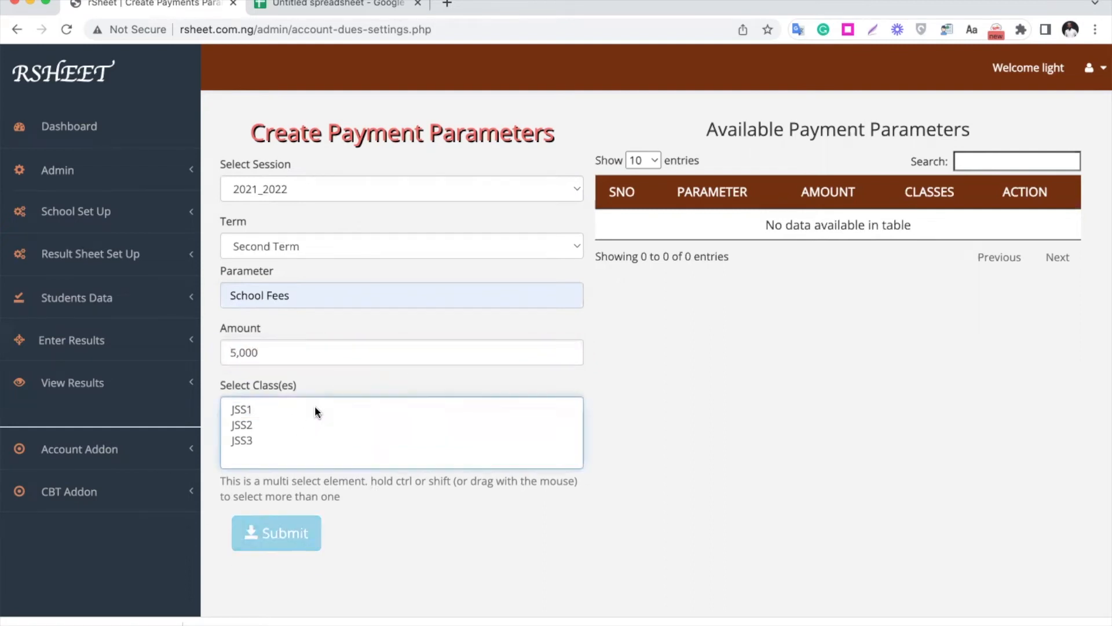
click(293, 415)
click(287, 542)
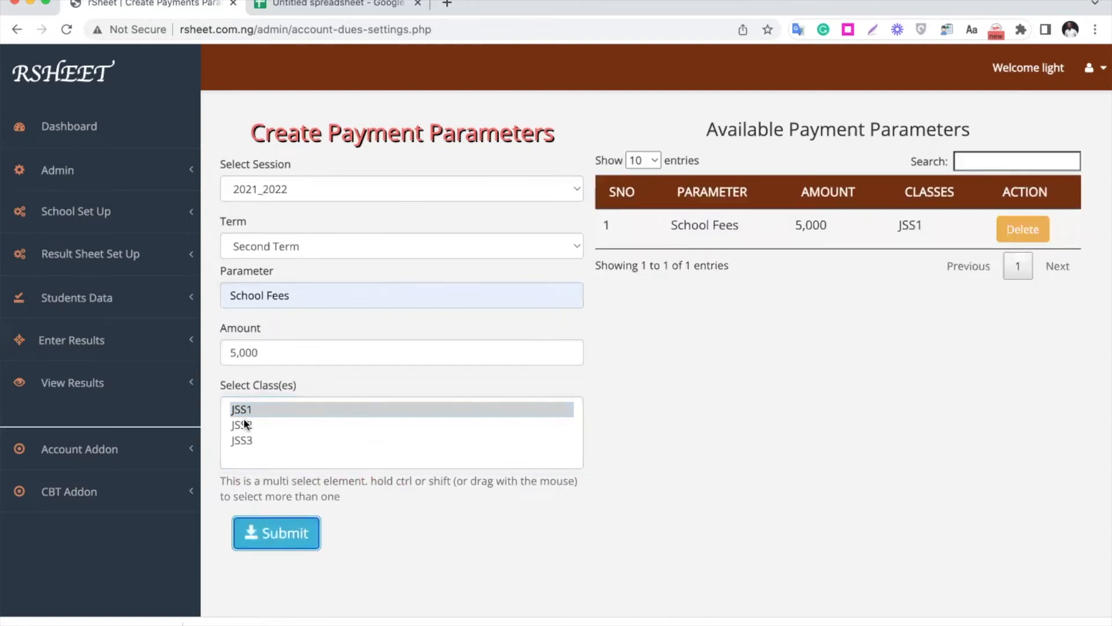
- Submit another School Fees parameter with an amount of 10,000 for classes JSS2 and JSS3
click(249, 423)
double_click(243, 352)
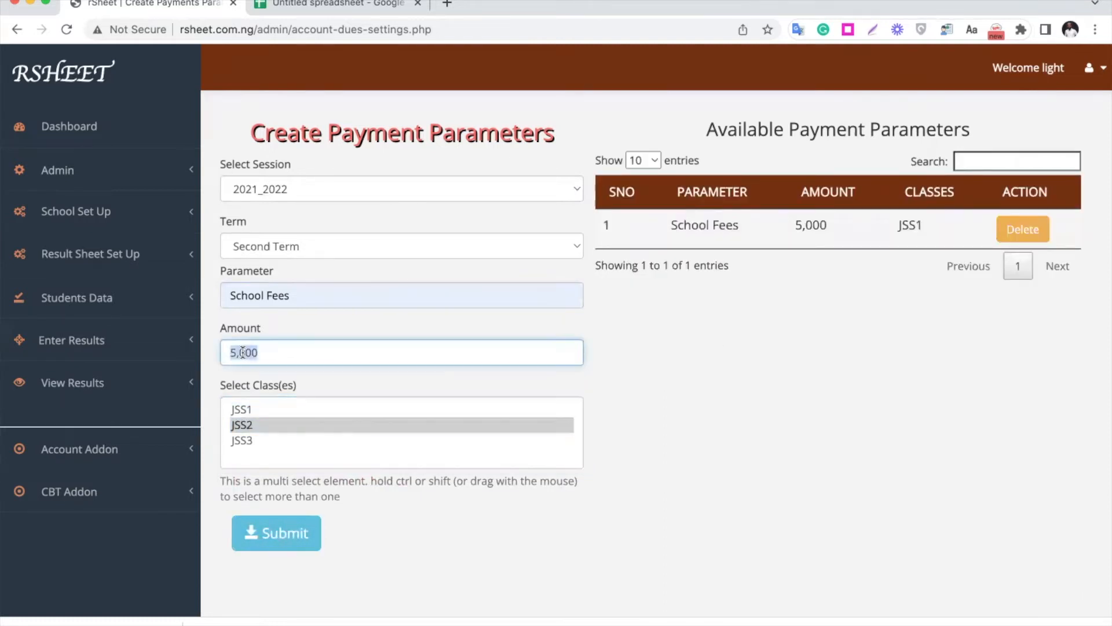
text(10000)
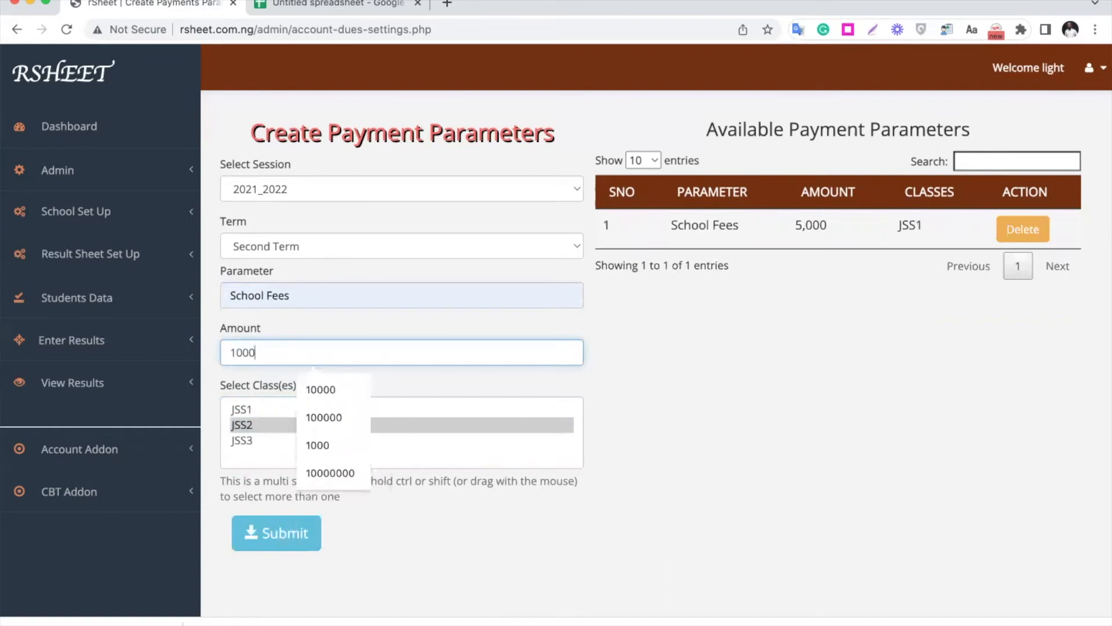
click(262, 426)
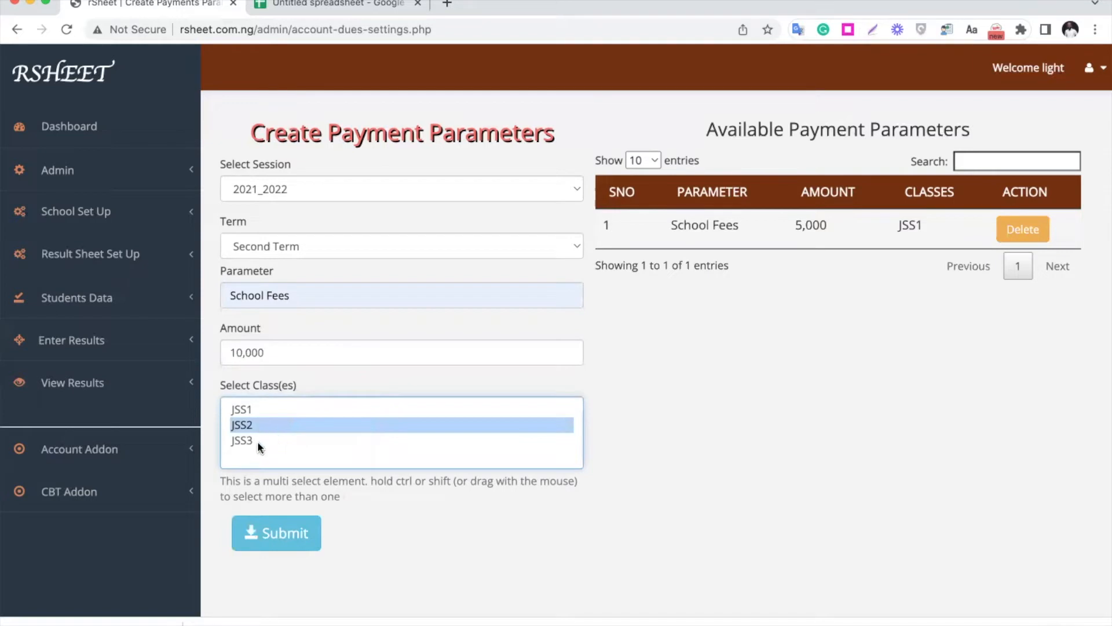
shift+click(259, 439)
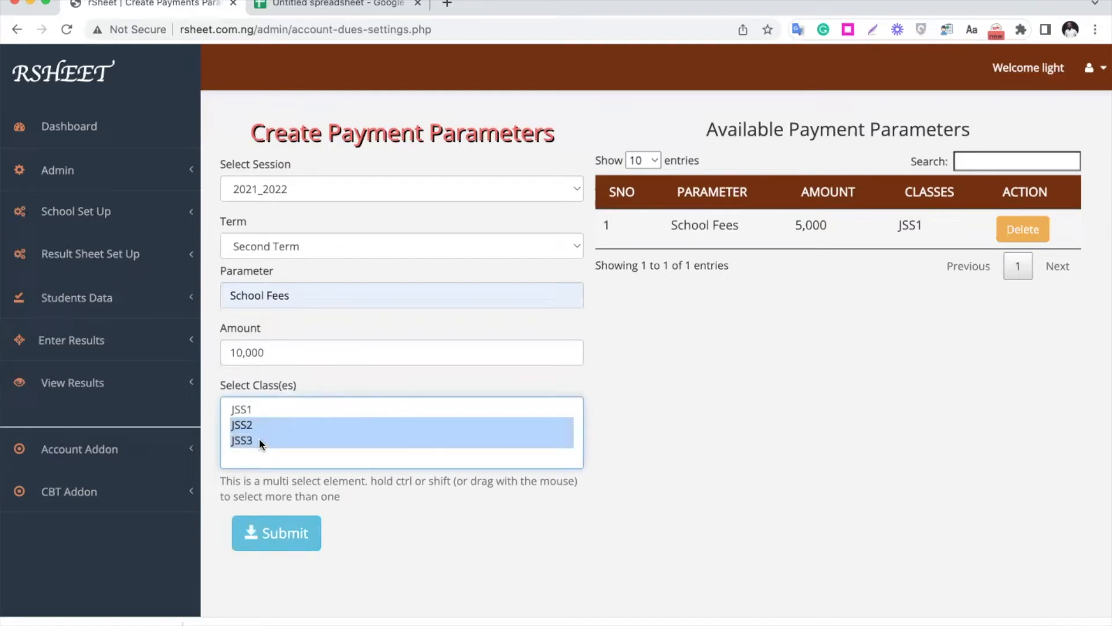
click(288, 541)
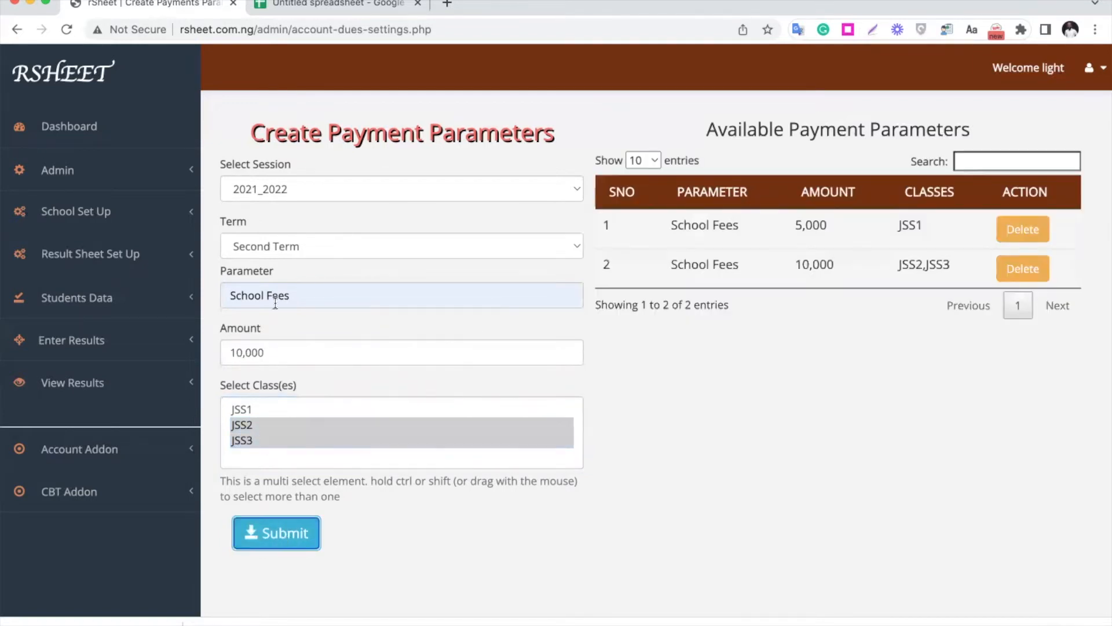
double_click(261, 349)
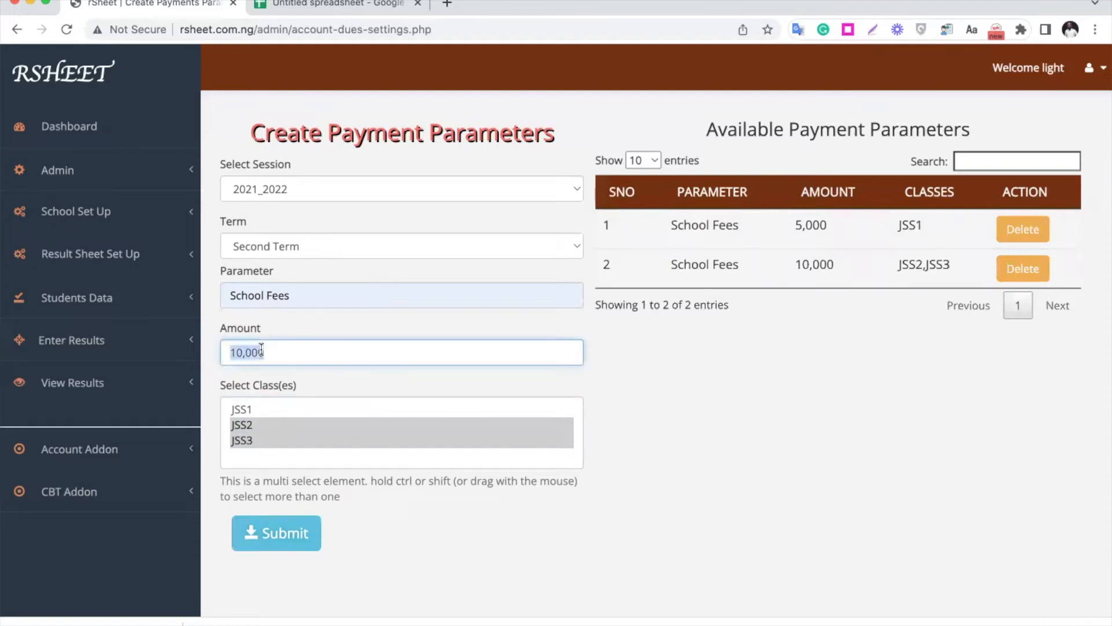
text(Books)
click(299, 410)
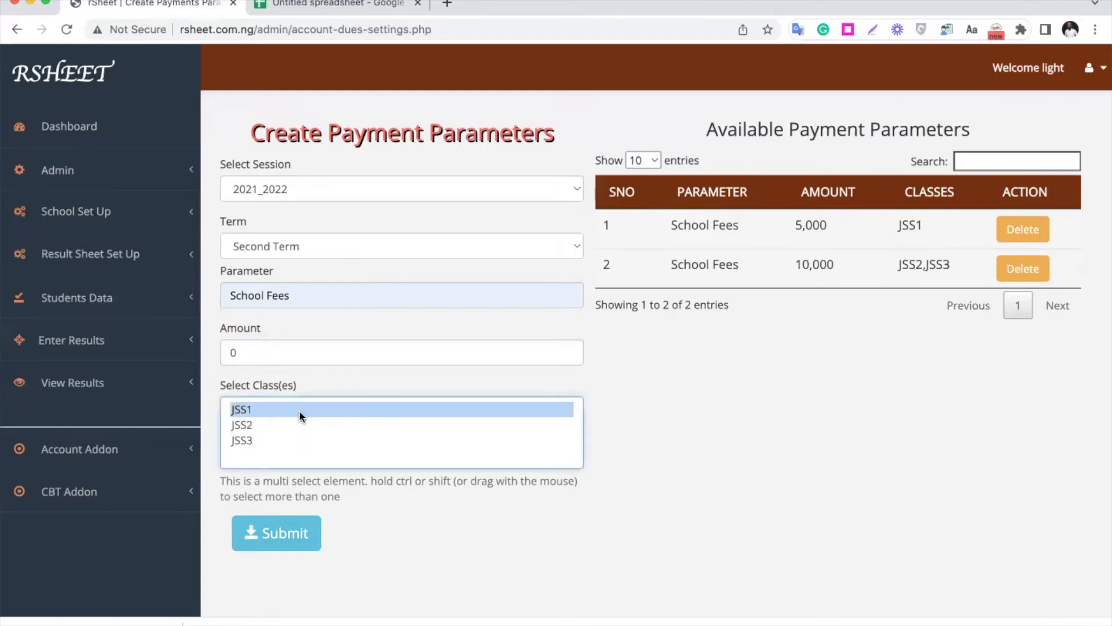
- Set the amount to 7,000 and try to submit it as School Fees for class JSS1
click(270, 346)
key(BackSpace)
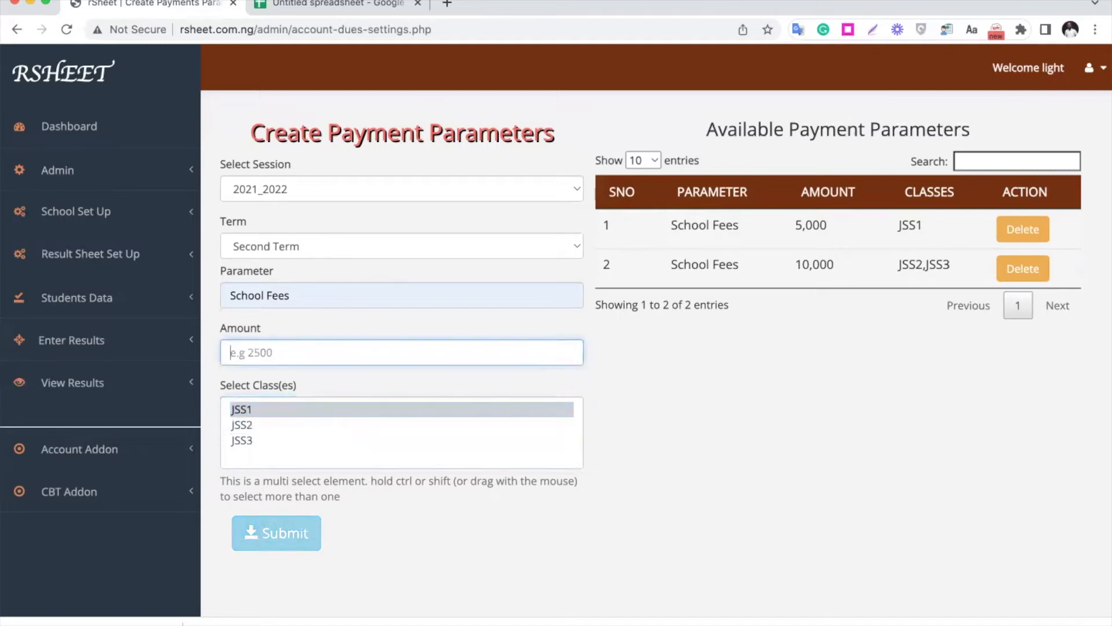
text(7000)
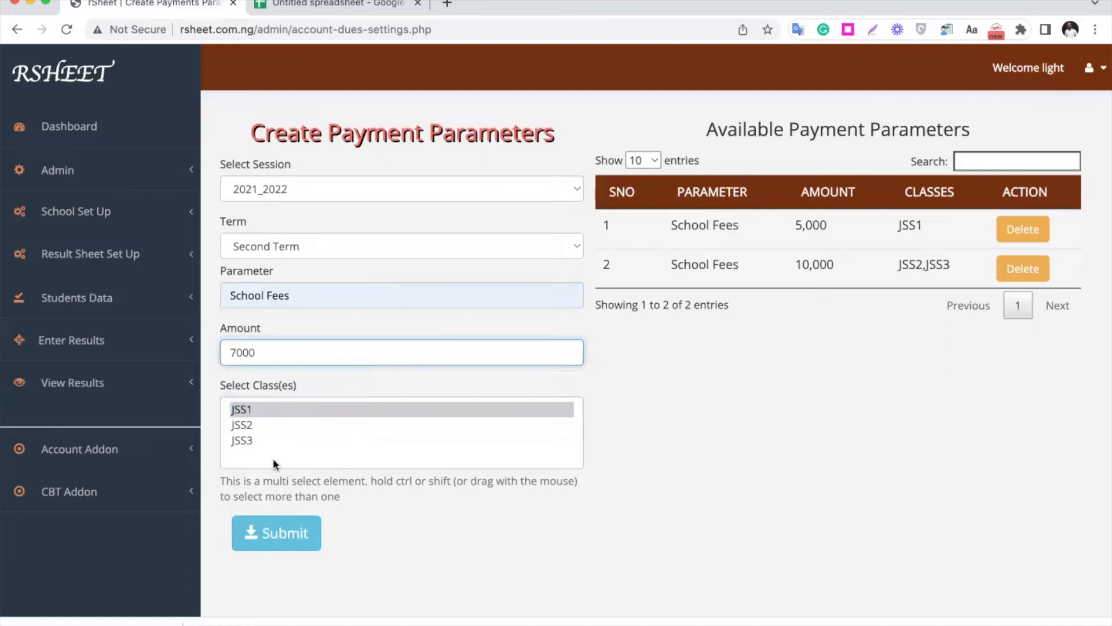
click(279, 409)
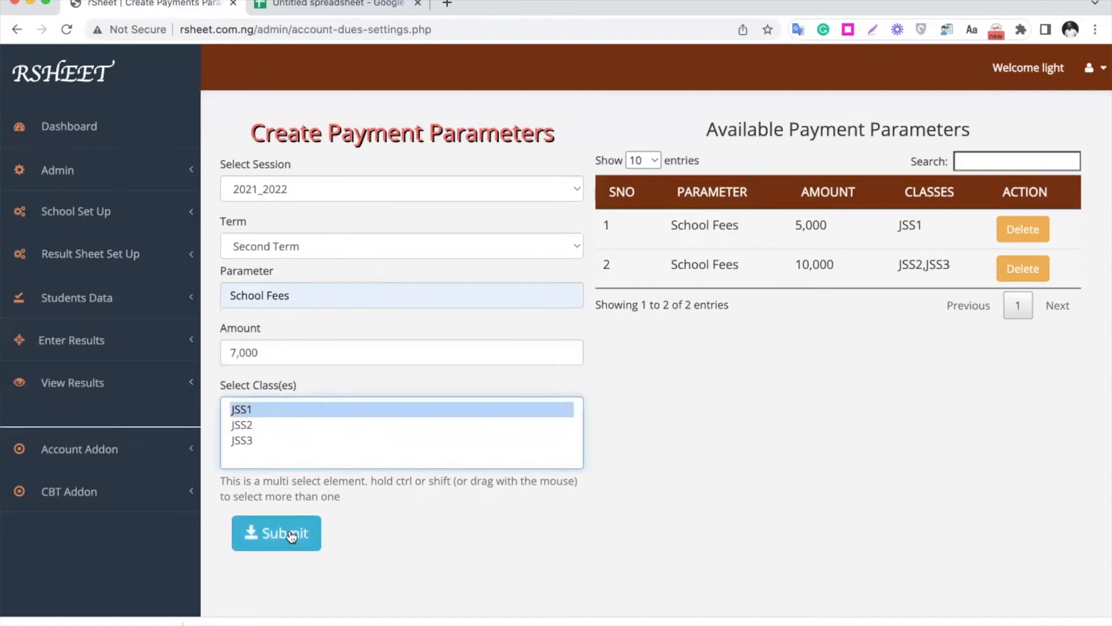
click(289, 534)
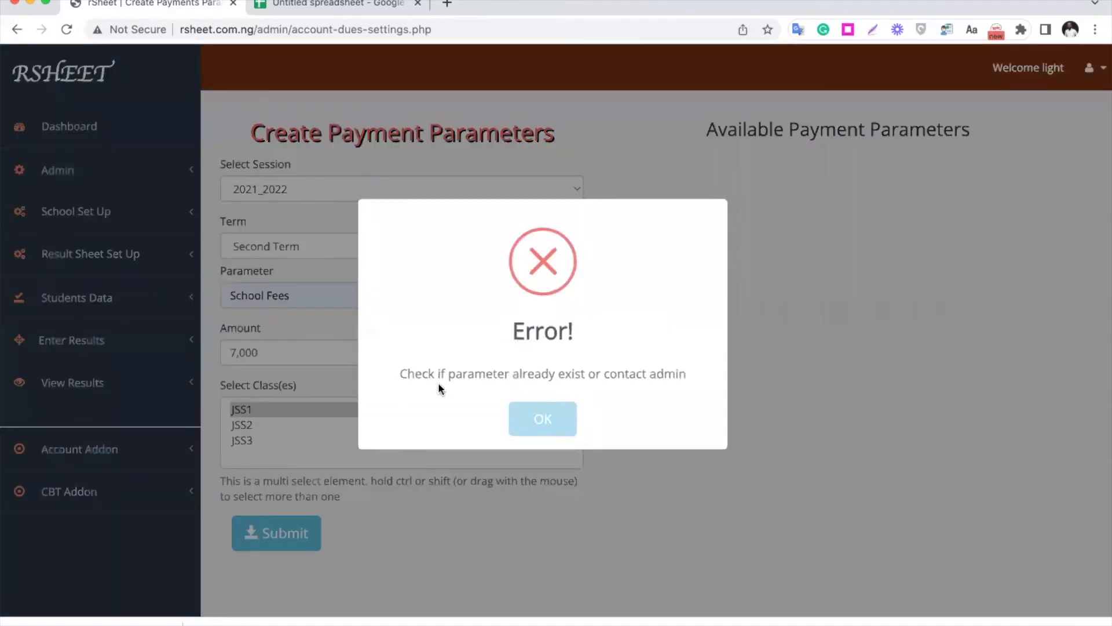
click(543, 421)
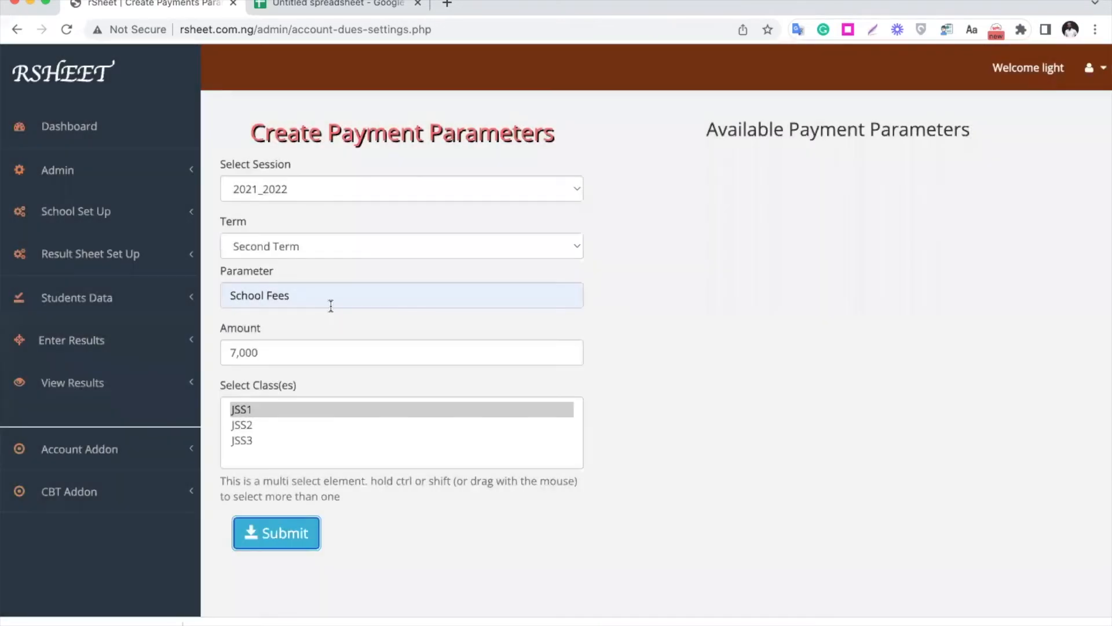
- Change the parameter name to Books and submit it for class JSS1
triple_click(289, 297)
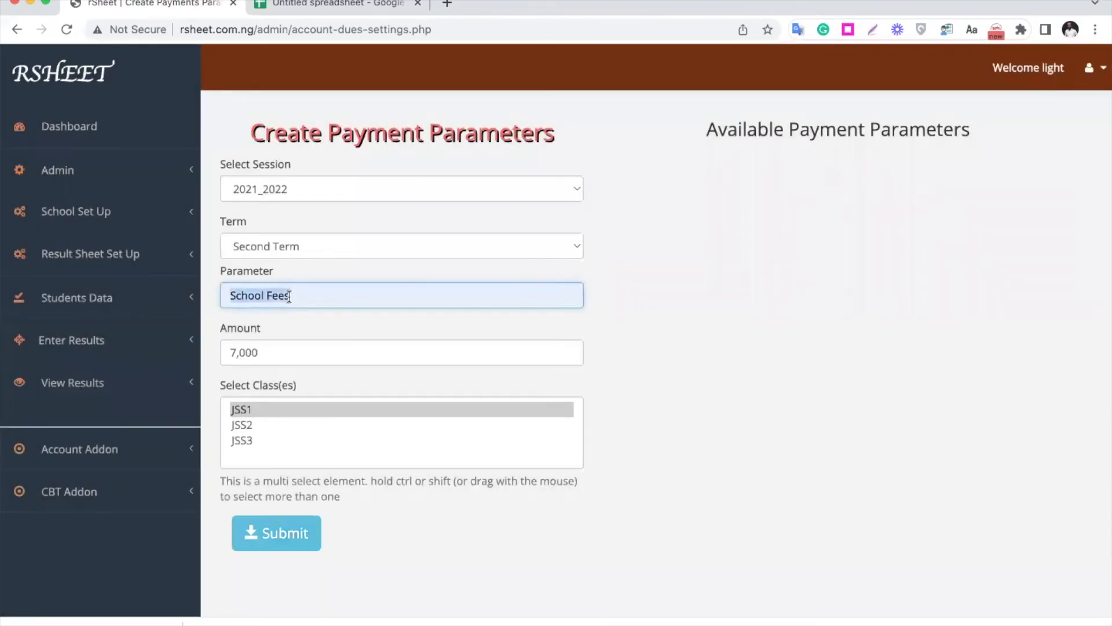
text(Books)
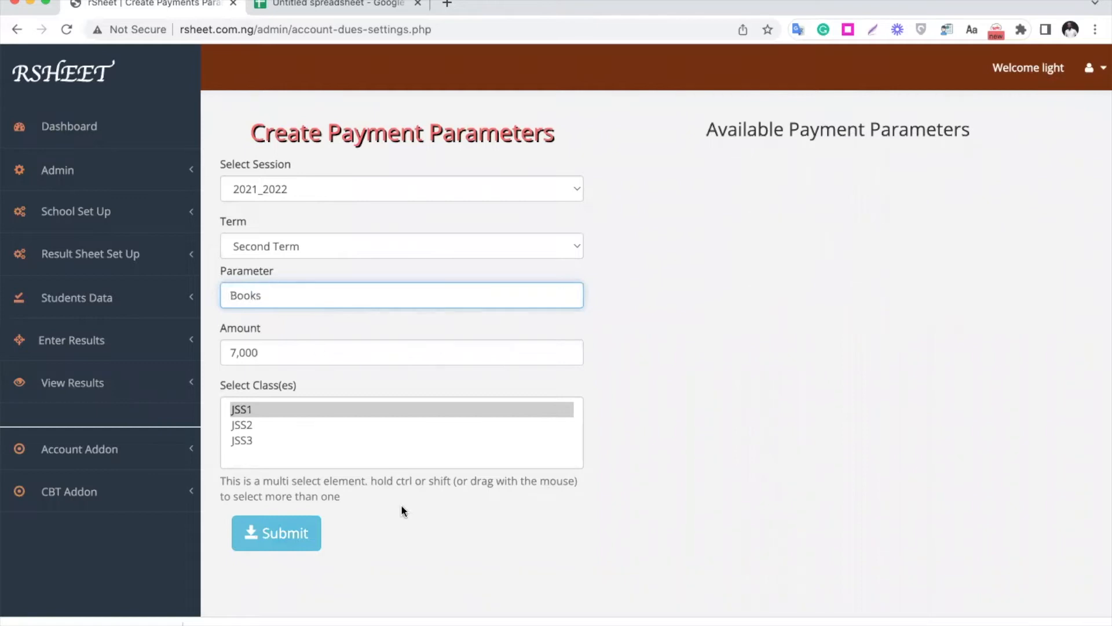
click(354, 413)
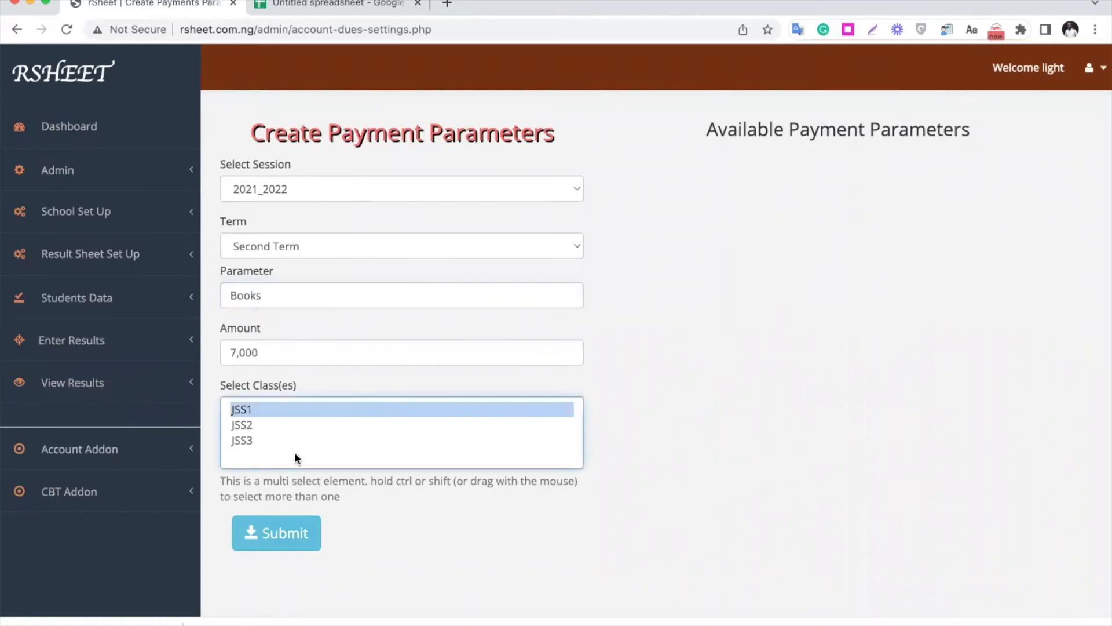
click(285, 533)
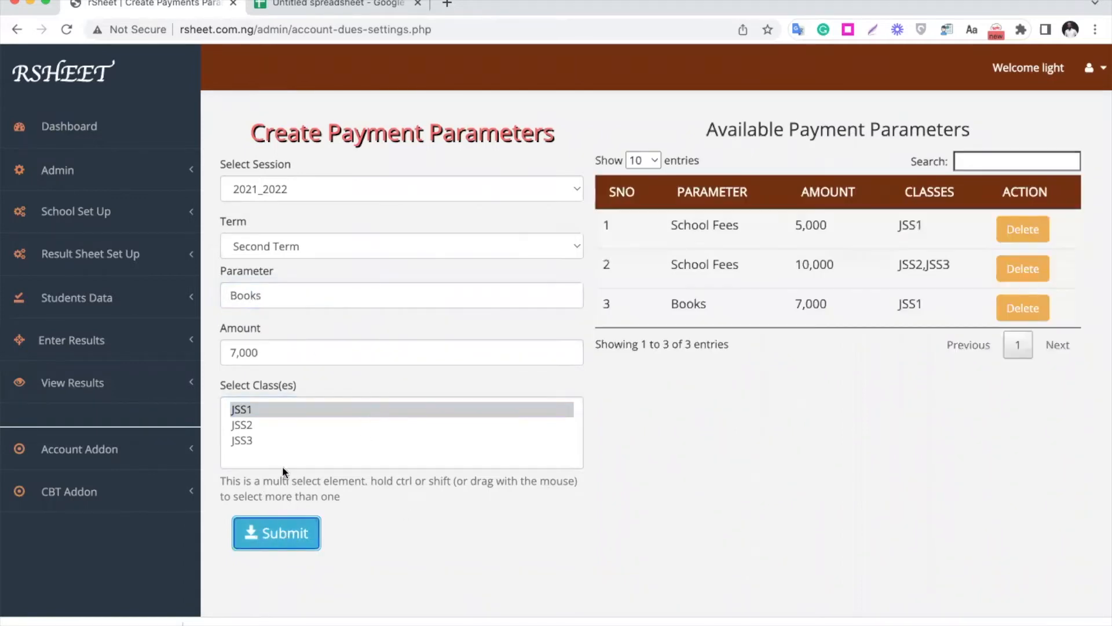
- Submit a Books payment parameter with an amount of 8,000 for classes JSS2 and JSS3
click(257, 425)
shift+click(259, 441)
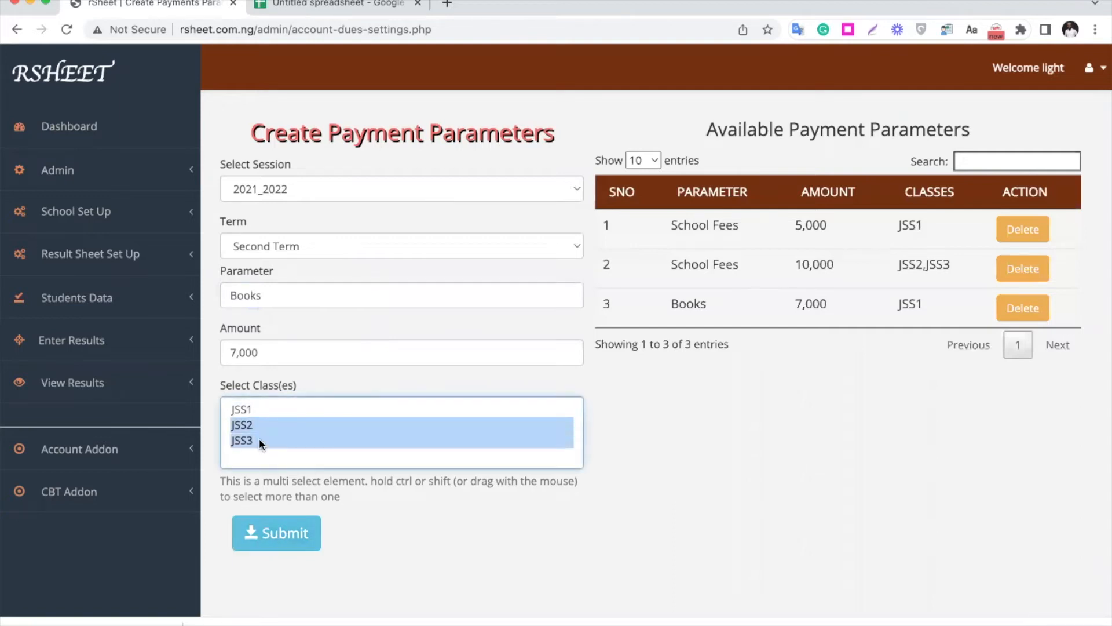
click(250, 427)
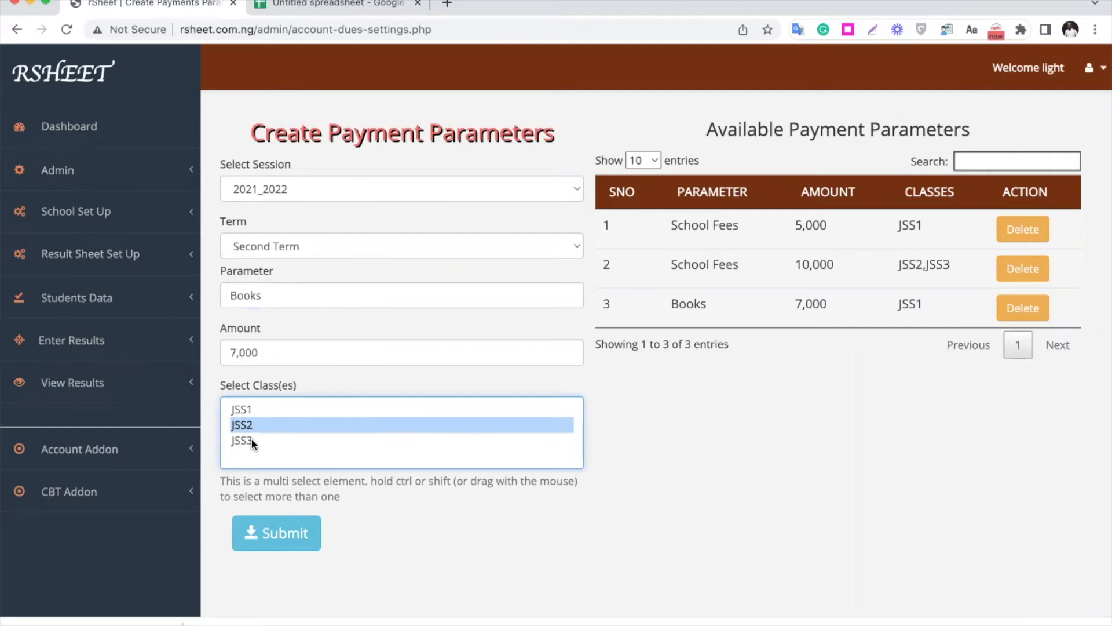
shift+click(251, 442)
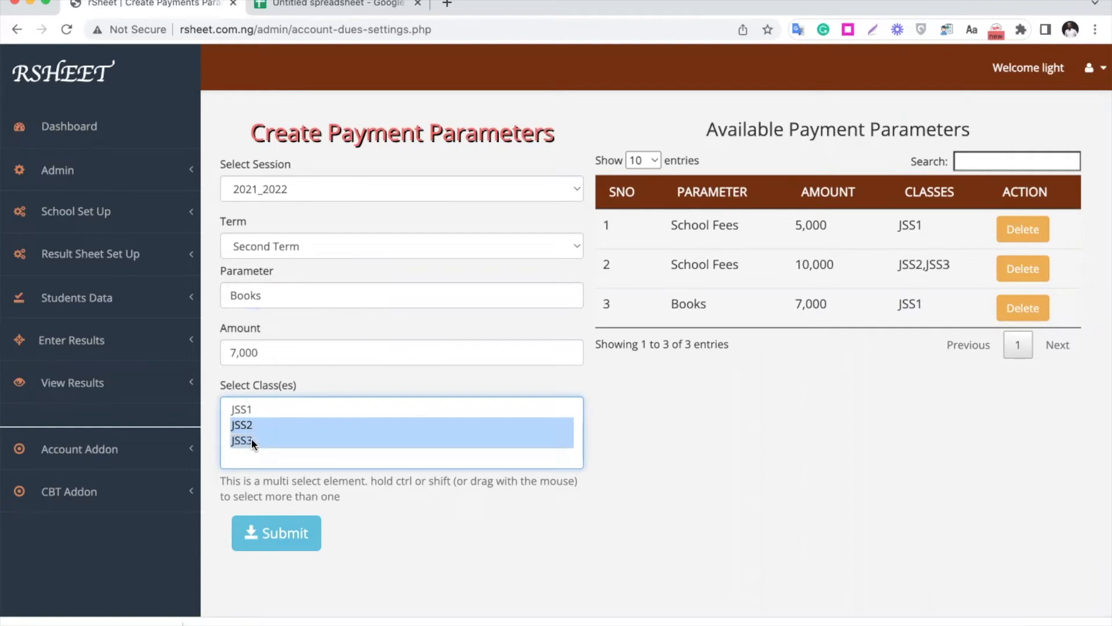
double_click(258, 355)
text(8)
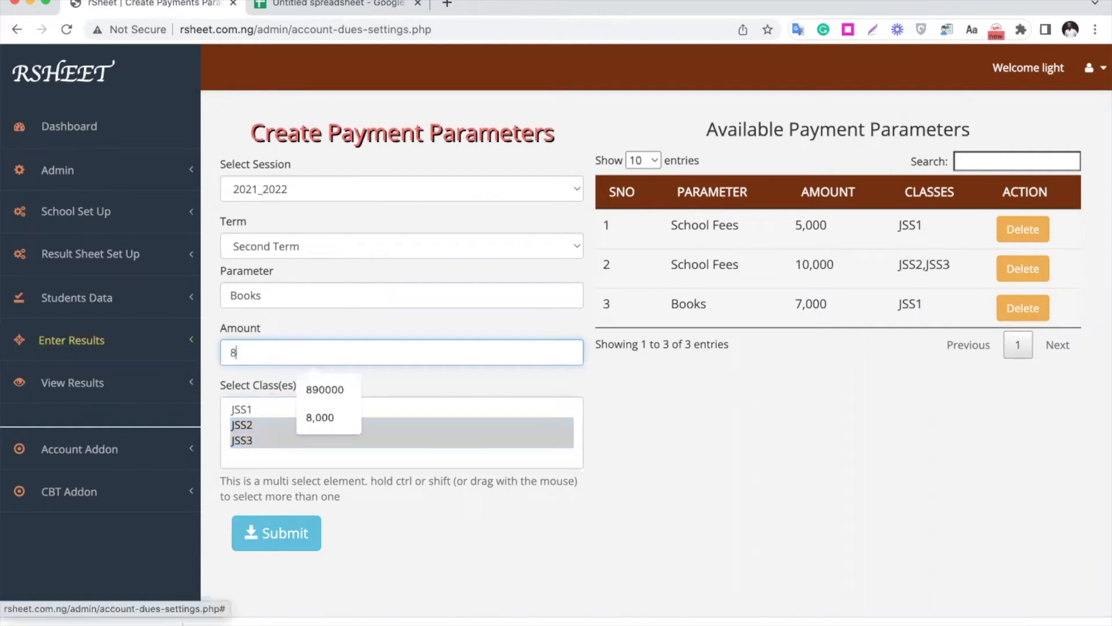
text(,00000)
click(290, 532)
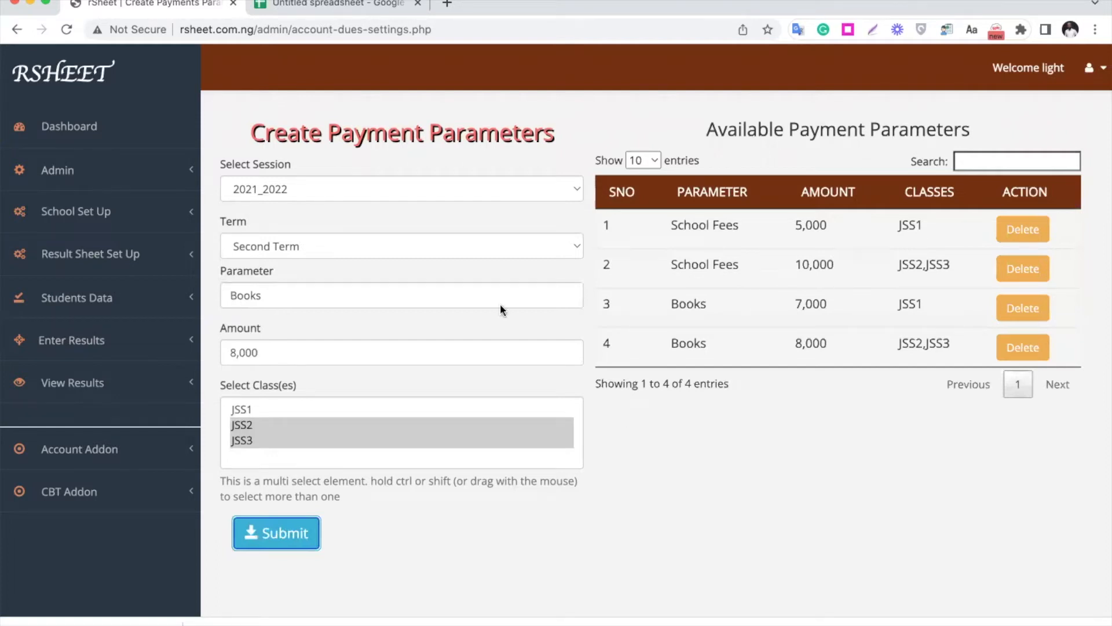
- Open the fees/dues payment page and pull the student list for class JSS1, arm A
click(125, 461)
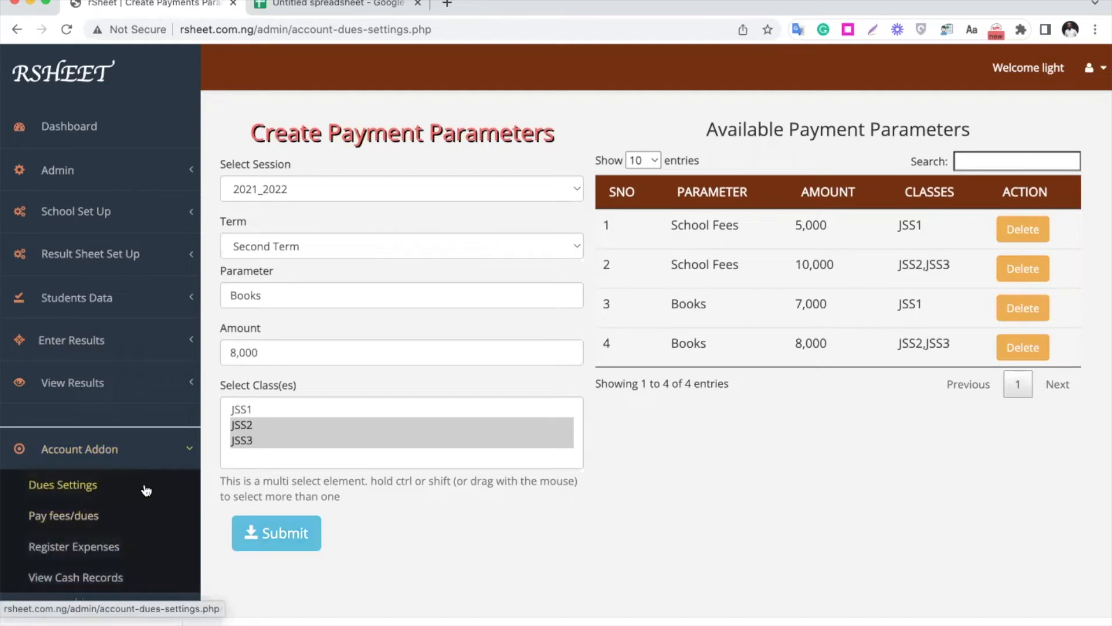
scroll(146, 490, down, 1)
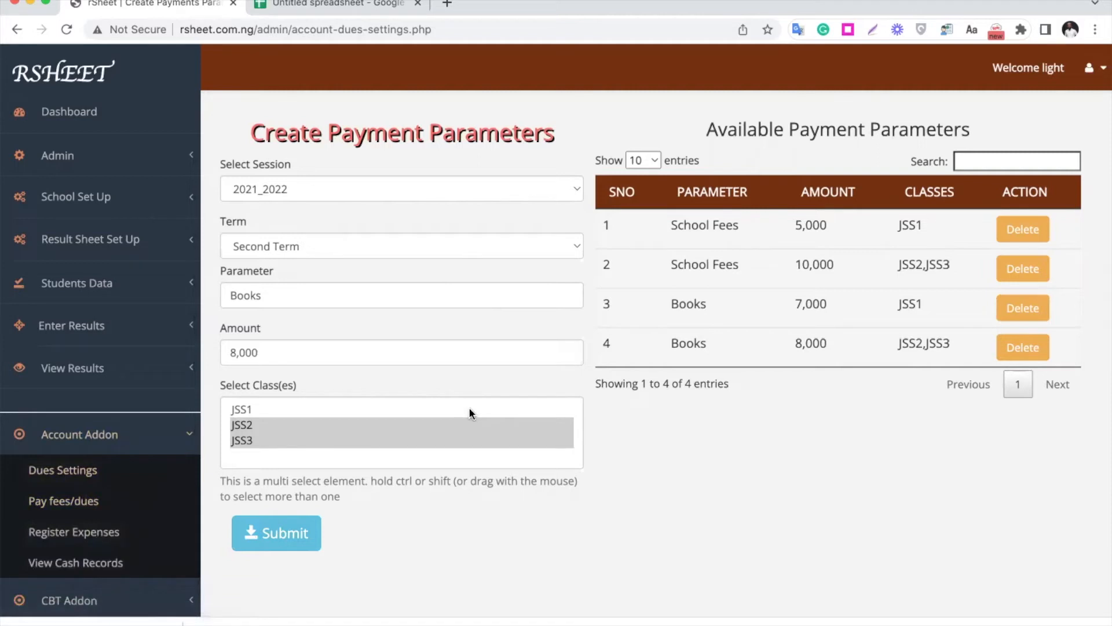
click(89, 502)
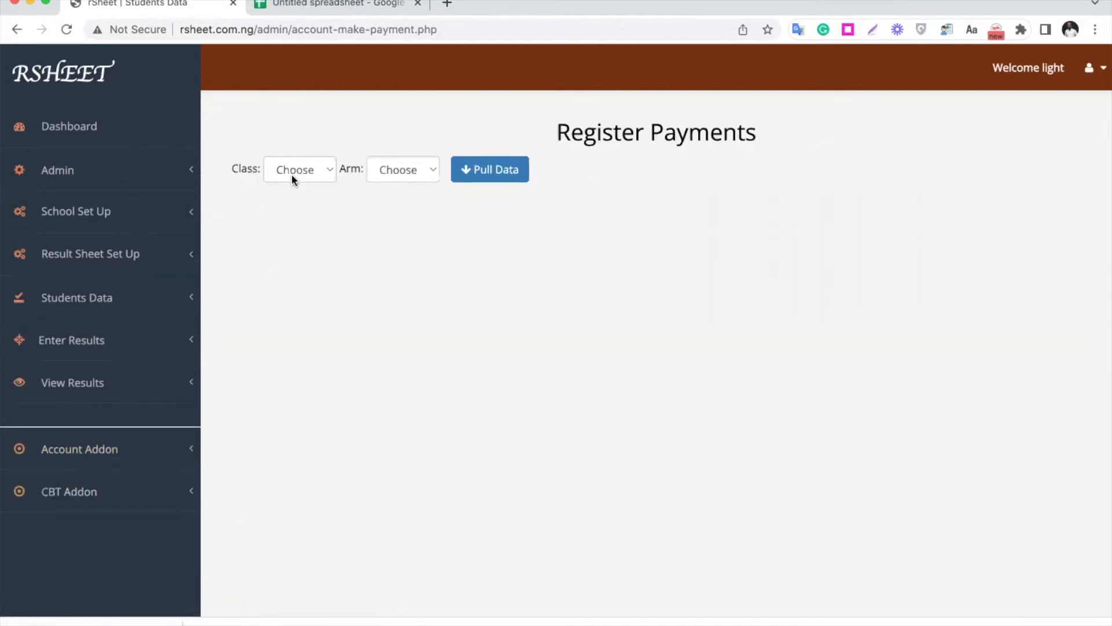
click(304, 169)
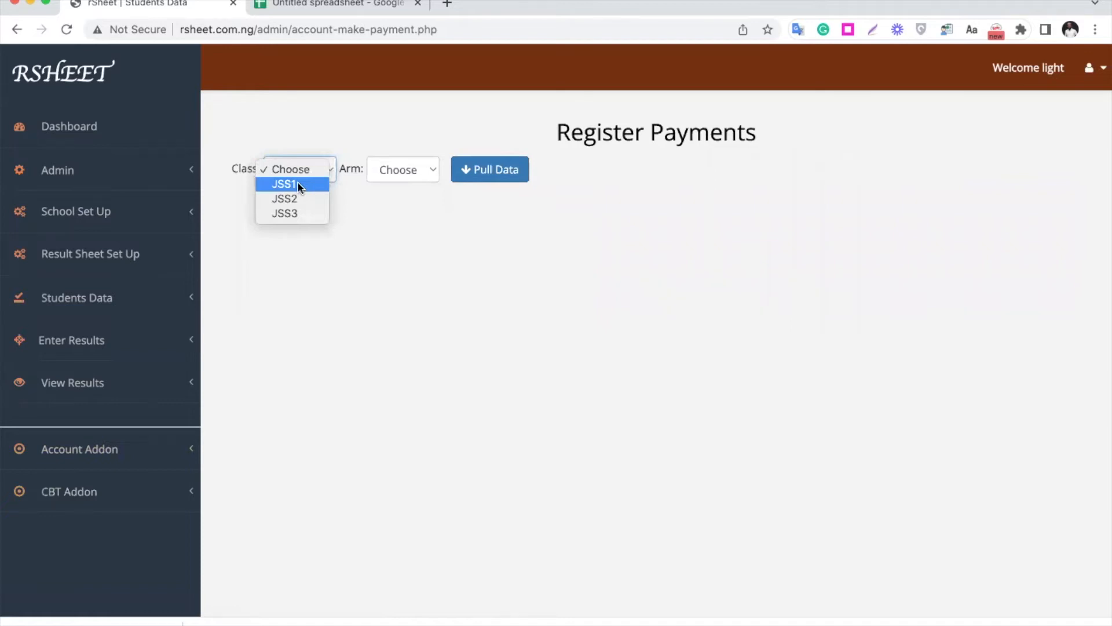
click(297, 184)
click(422, 172)
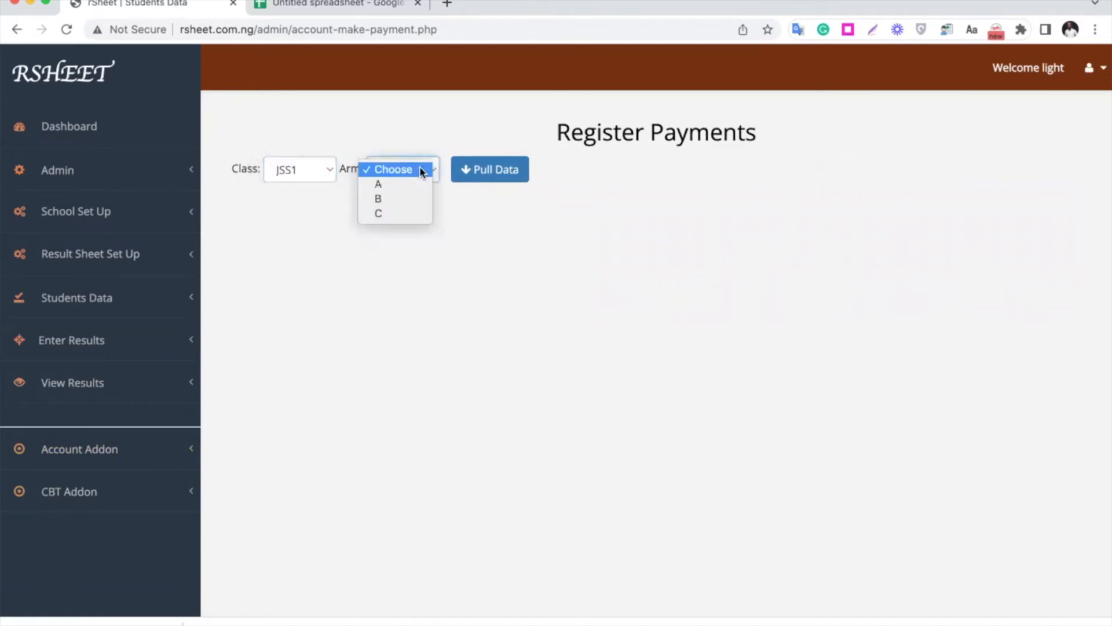
click(402, 183)
click(499, 176)
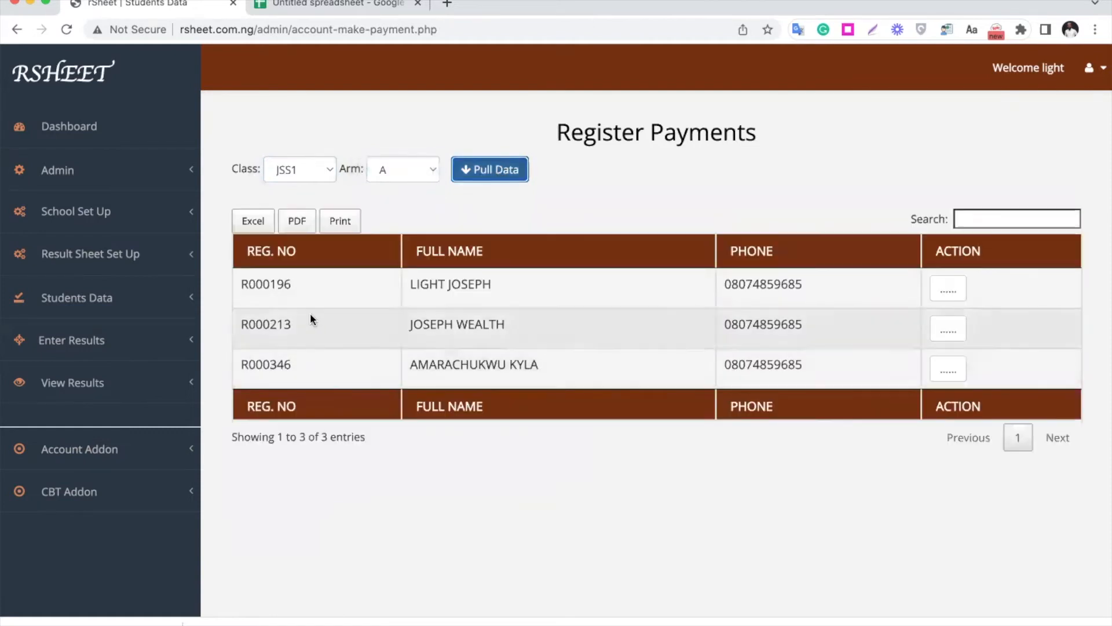
- Open the payment form for the first listed student and set it to session 2021_2022, Second Term, keeping the date 2022-10-15
click(959, 289)
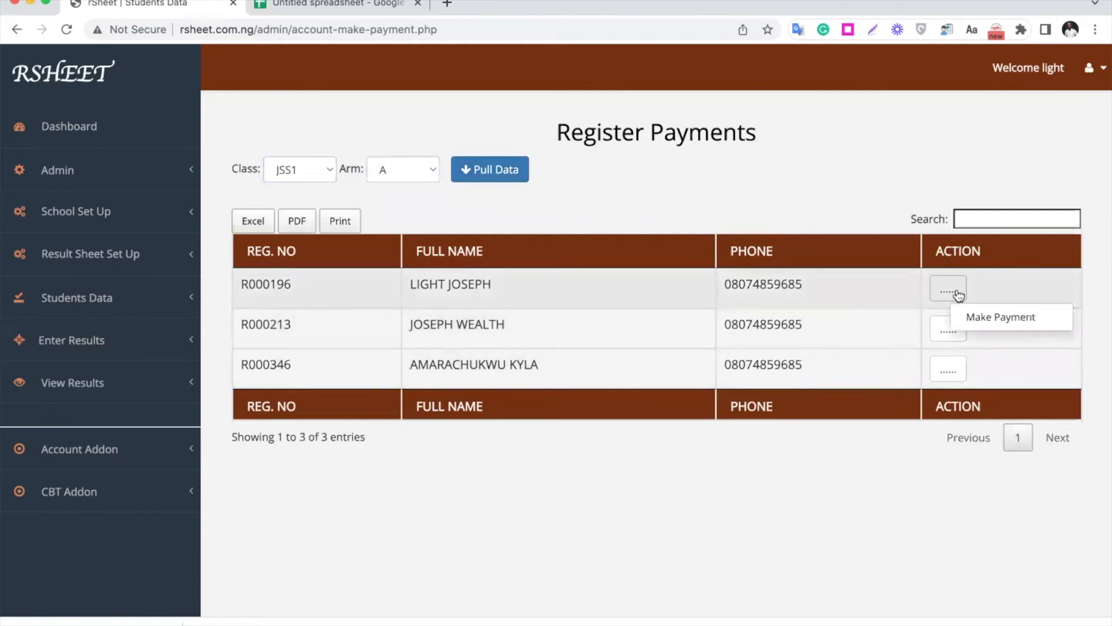
click(986, 318)
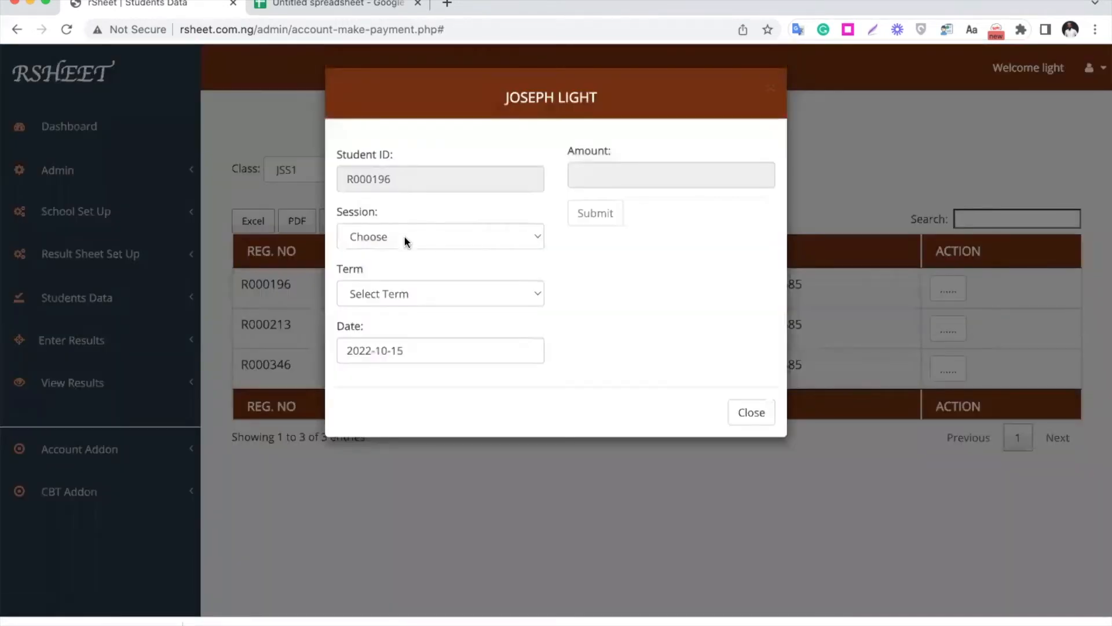
click(404, 238)
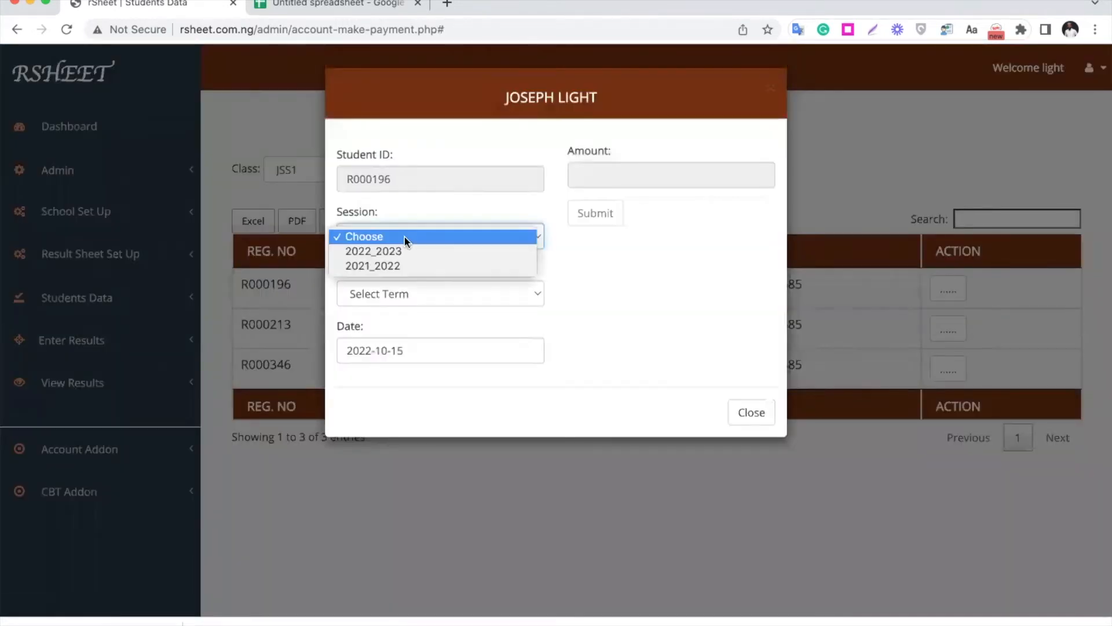
click(407, 266)
click(420, 297)
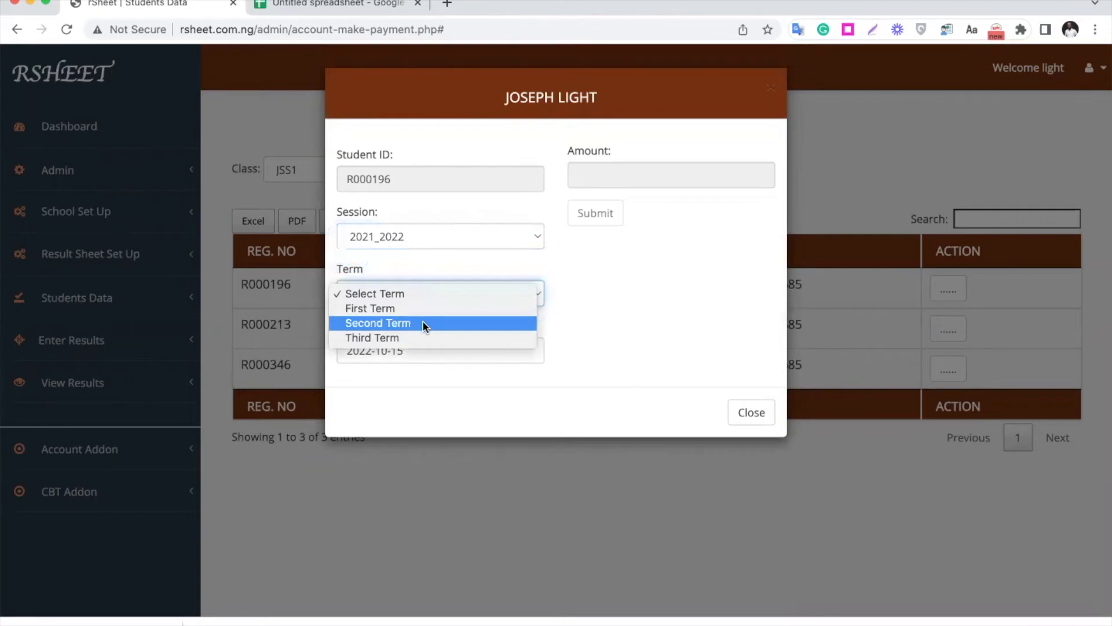
click(423, 322)
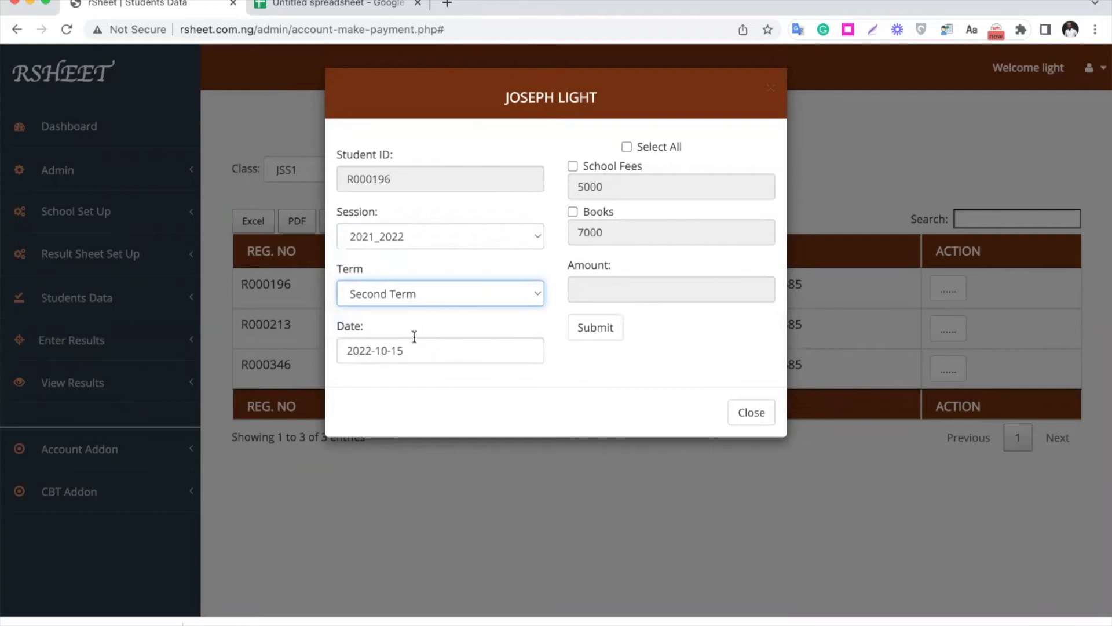
click(410, 350)
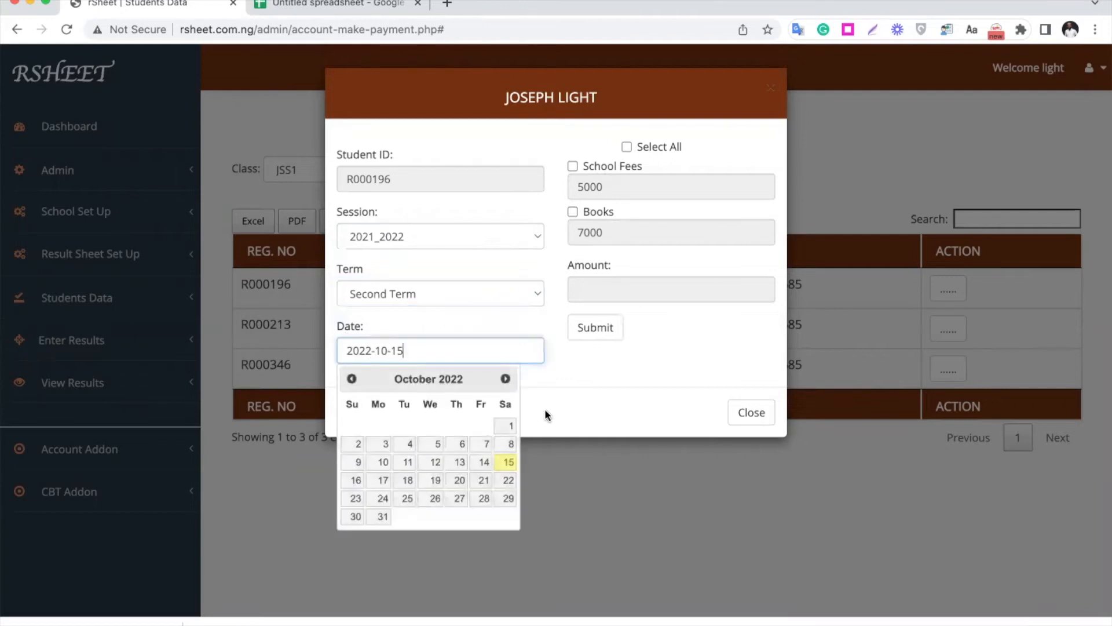
click(562, 384)
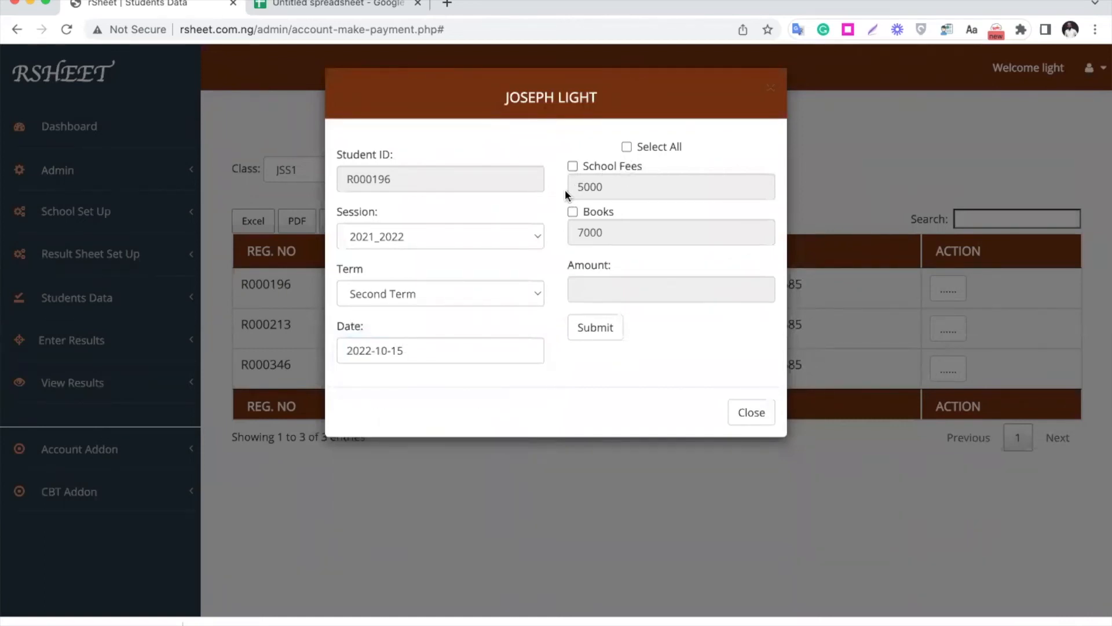
- Include School Fees at 5000 and Books at a part payment of 2000, and submit the student's payment
click(666, 149)
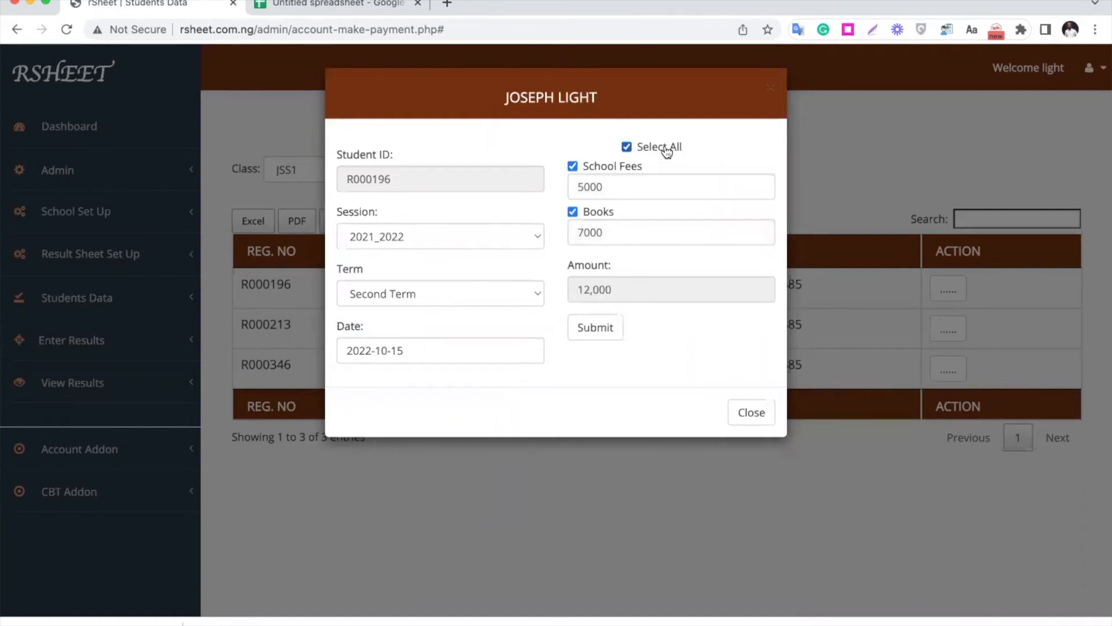
click(666, 149)
click(573, 166)
click(573, 212)
click(588, 233)
key(BackSpace)
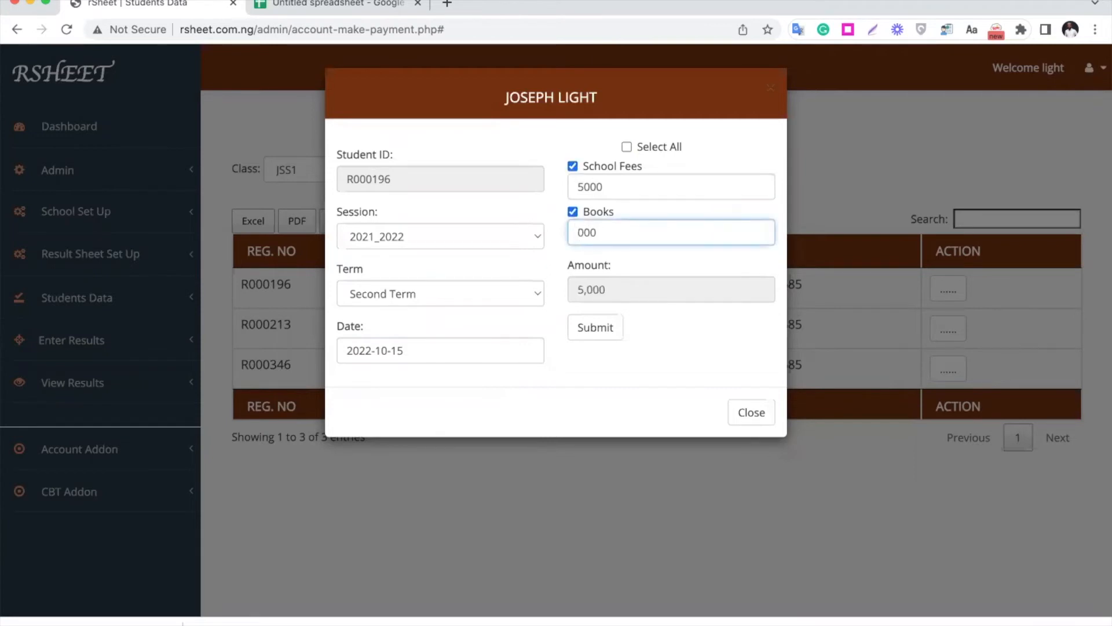
text(2)
click(679, 319)
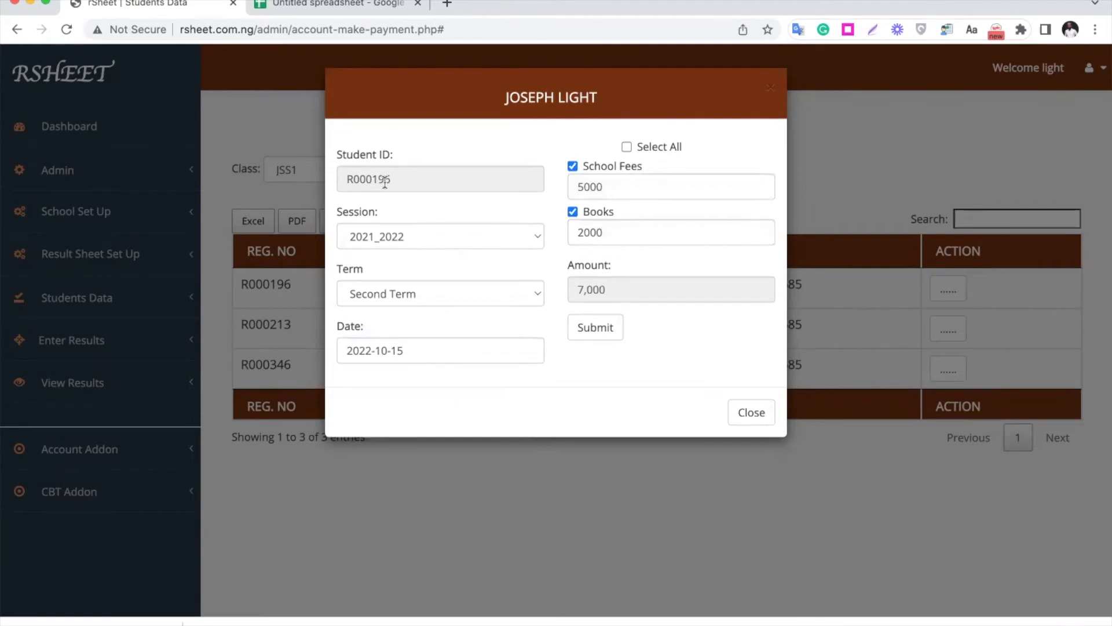
click(591, 330)
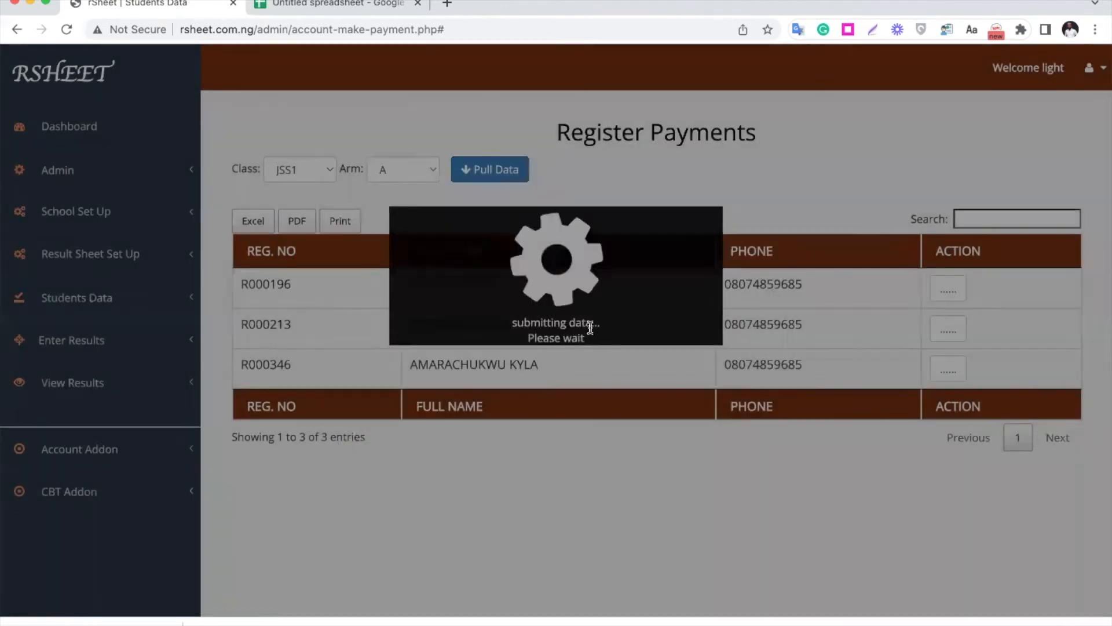
click(548, 420)
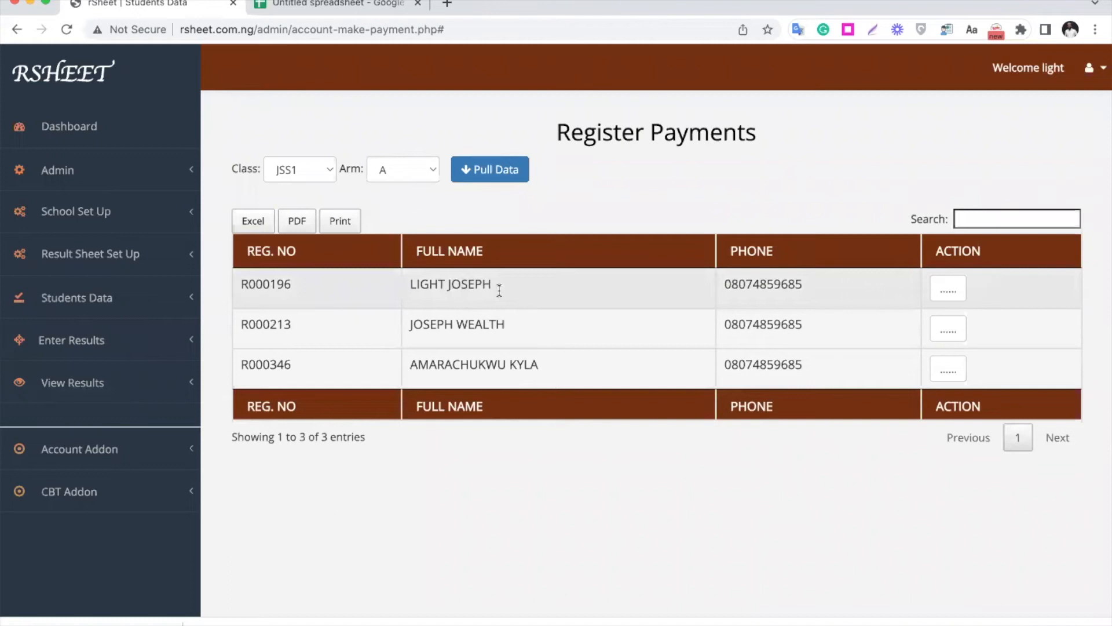
- Check the same student's outstanding School Fees and Books for the 2021_2022 Second Term in the payment form, and close it
click(946, 292)
click(979, 316)
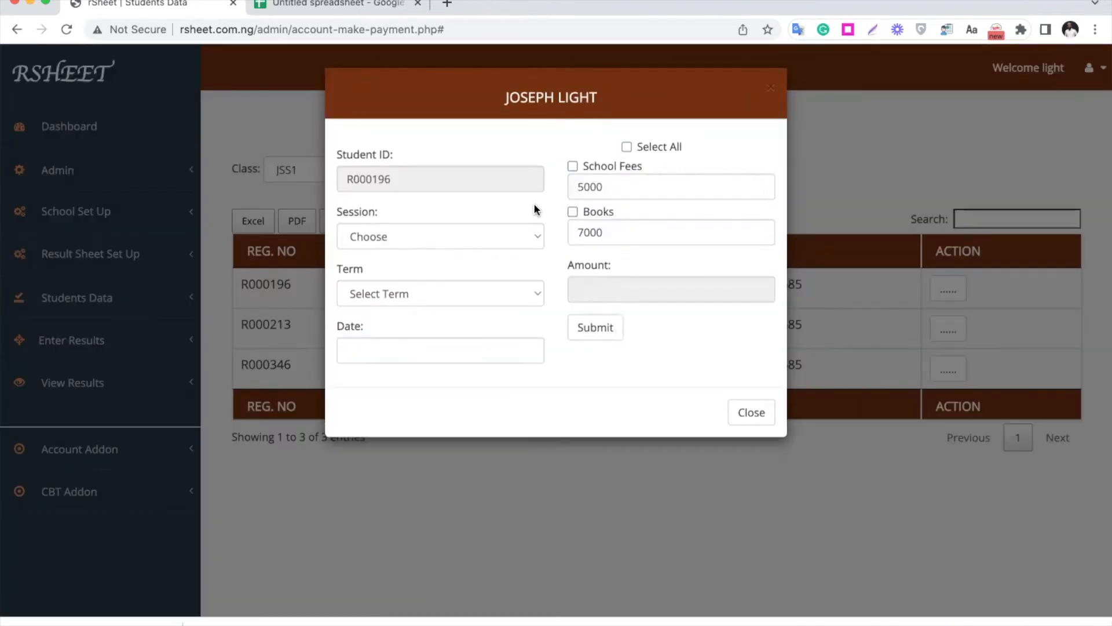
click(436, 235)
click(436, 267)
click(438, 296)
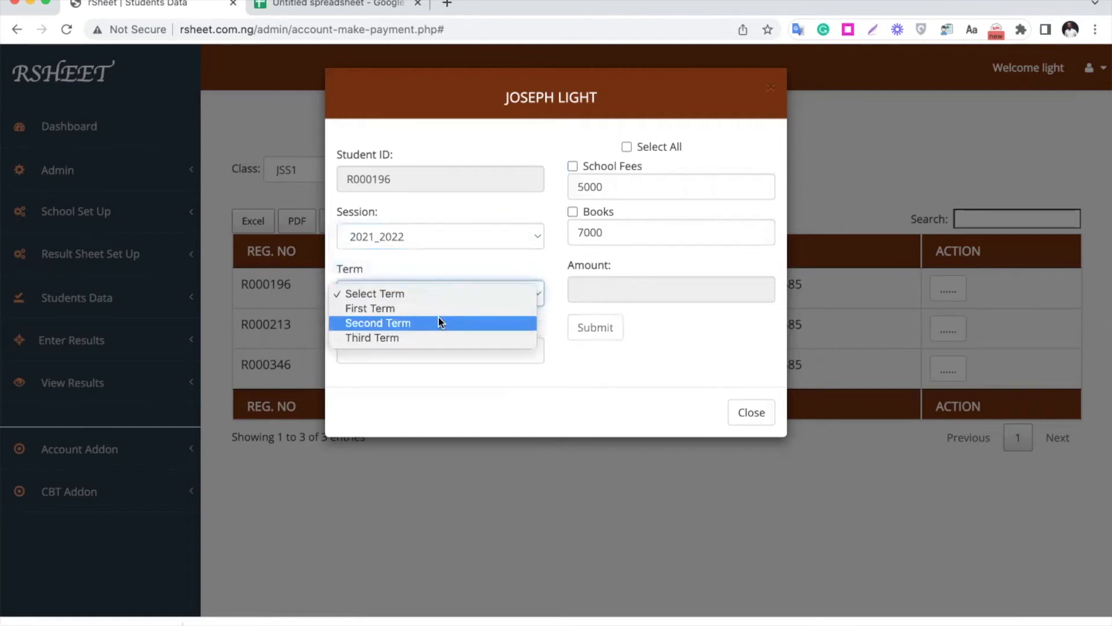
click(439, 320)
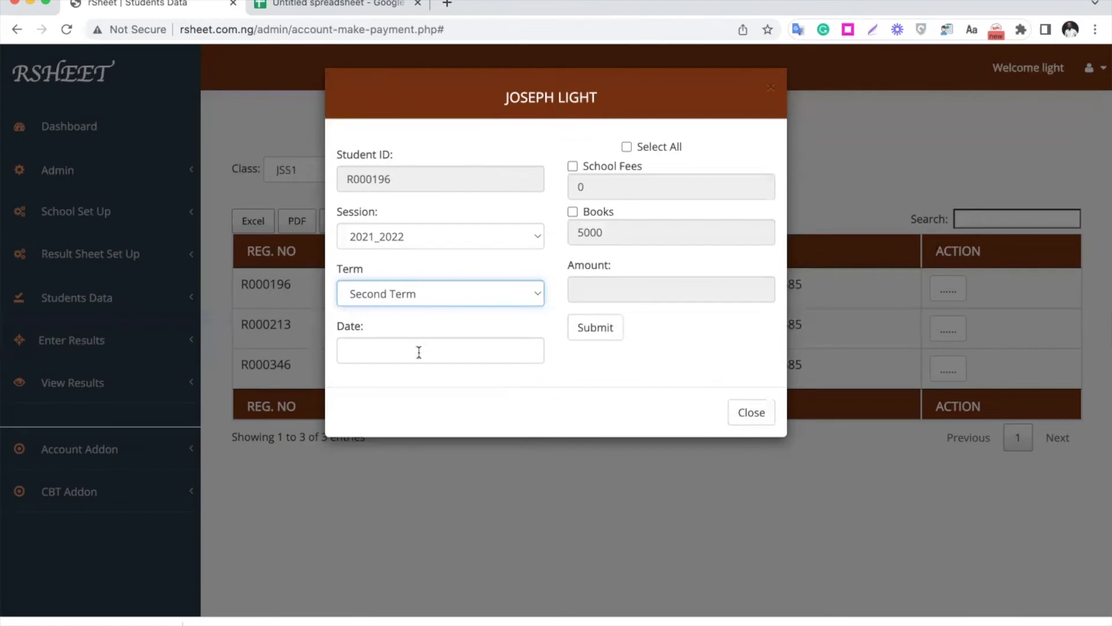
click(506, 459)
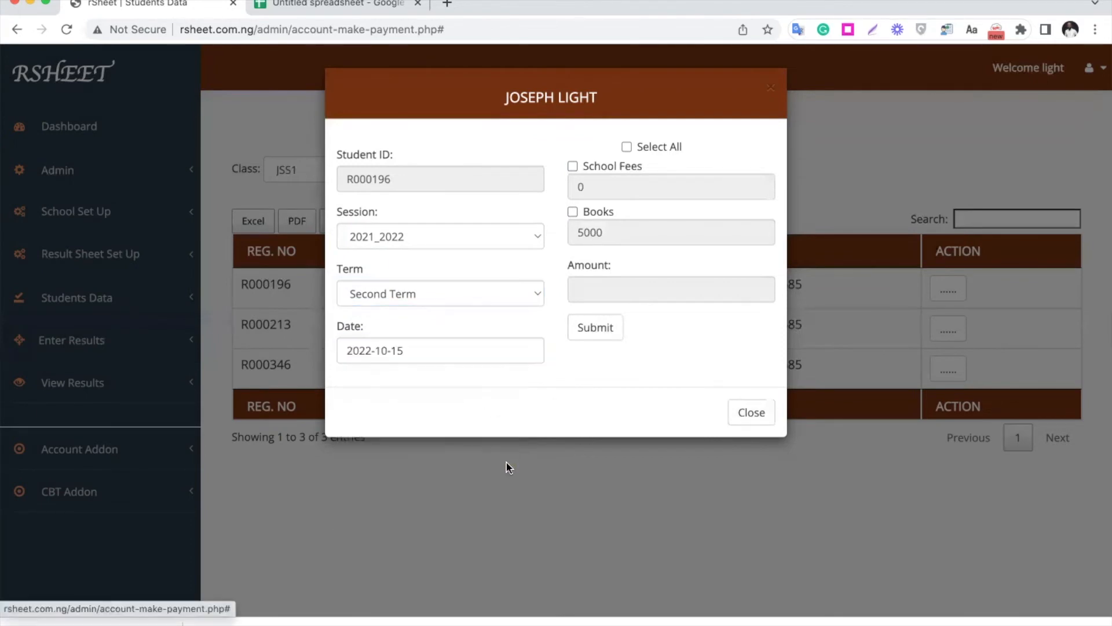
click(752, 415)
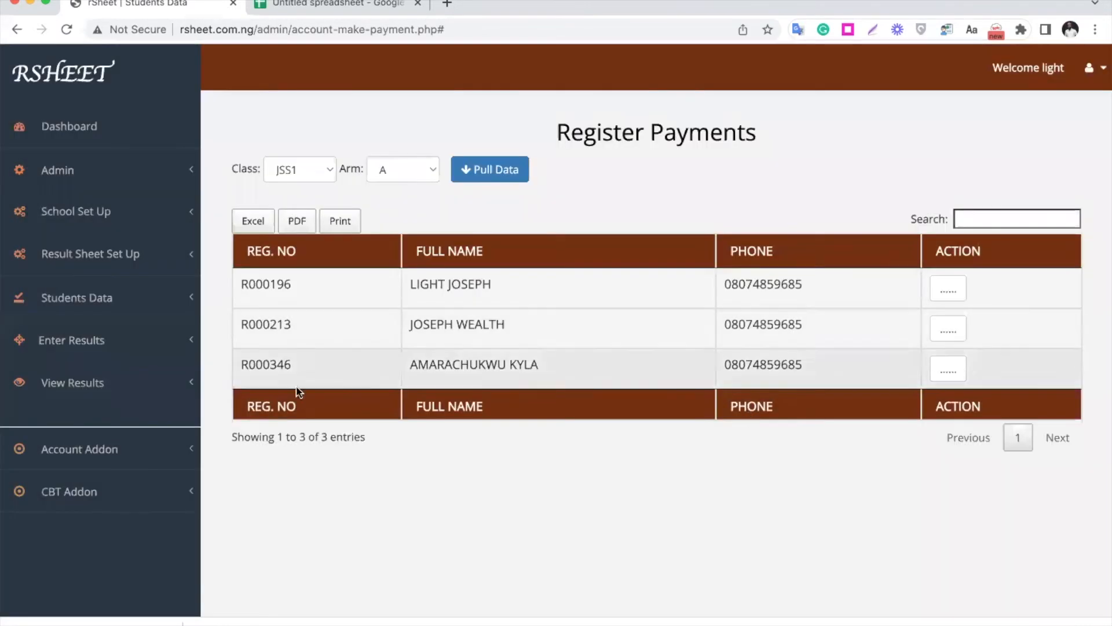
- Open the expense registration page and enter an expense of 10000 in the Others category
click(130, 457)
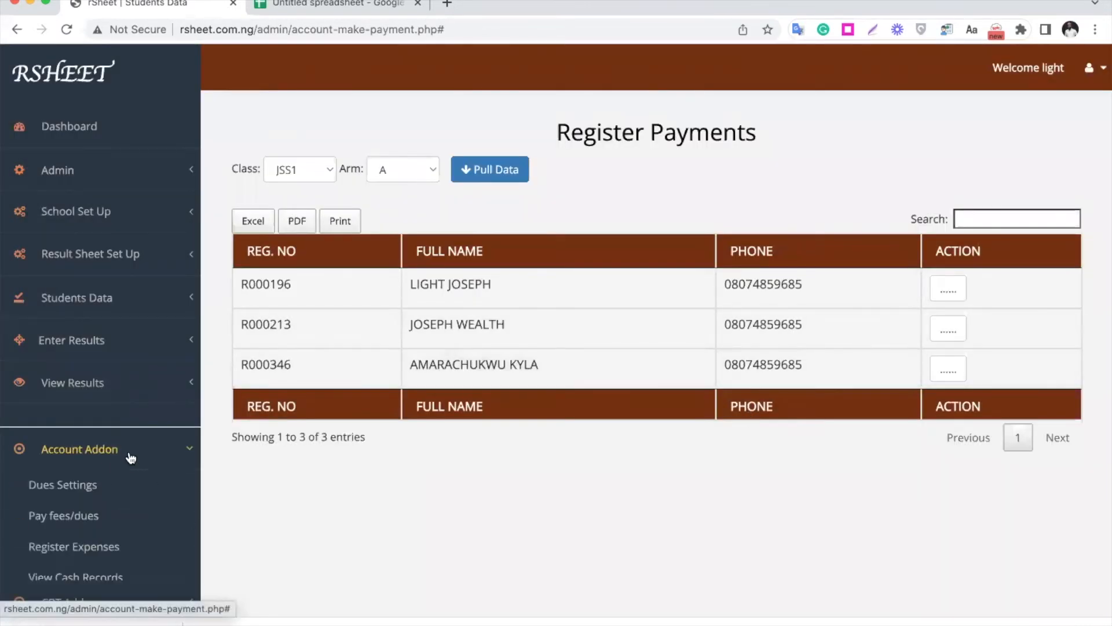
click(97, 552)
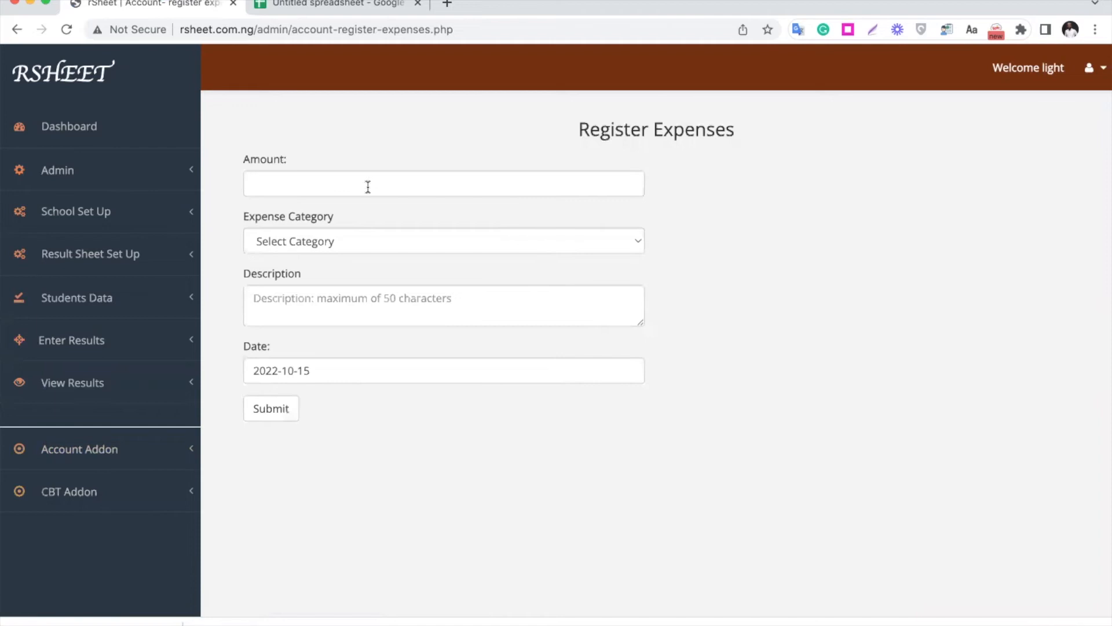
click(368, 186)
text(100)
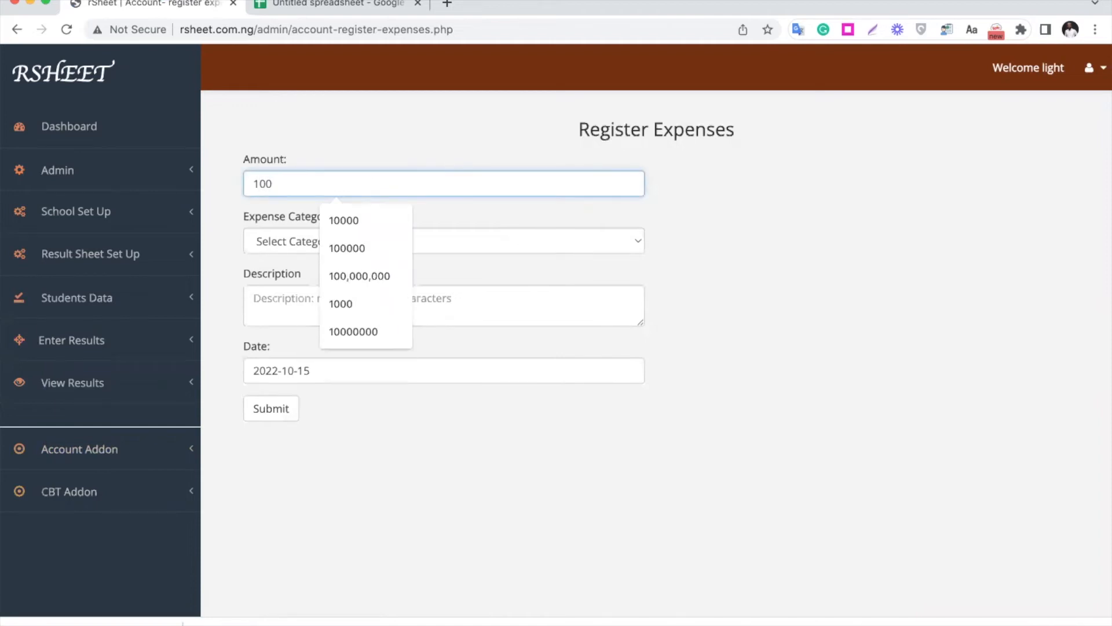
click(363, 221)
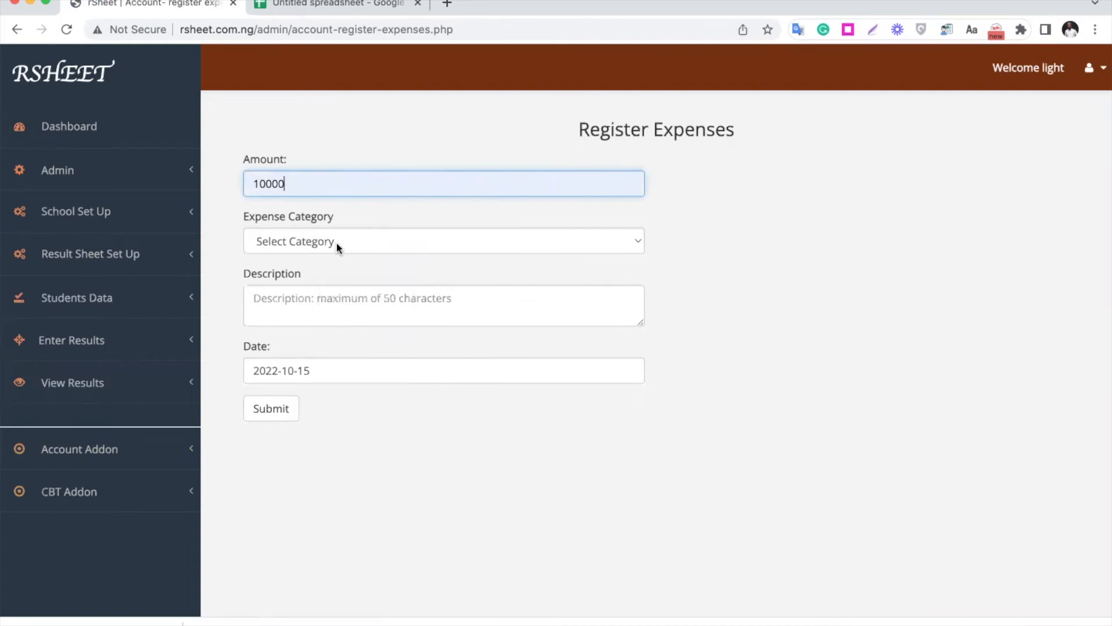
click(336, 241)
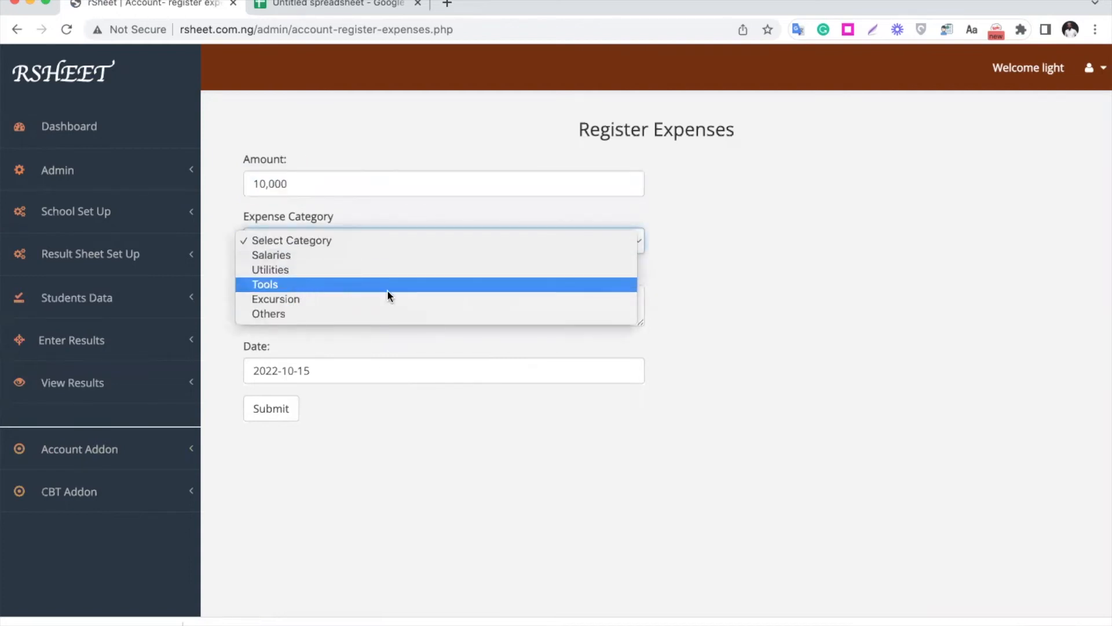
click(311, 317)
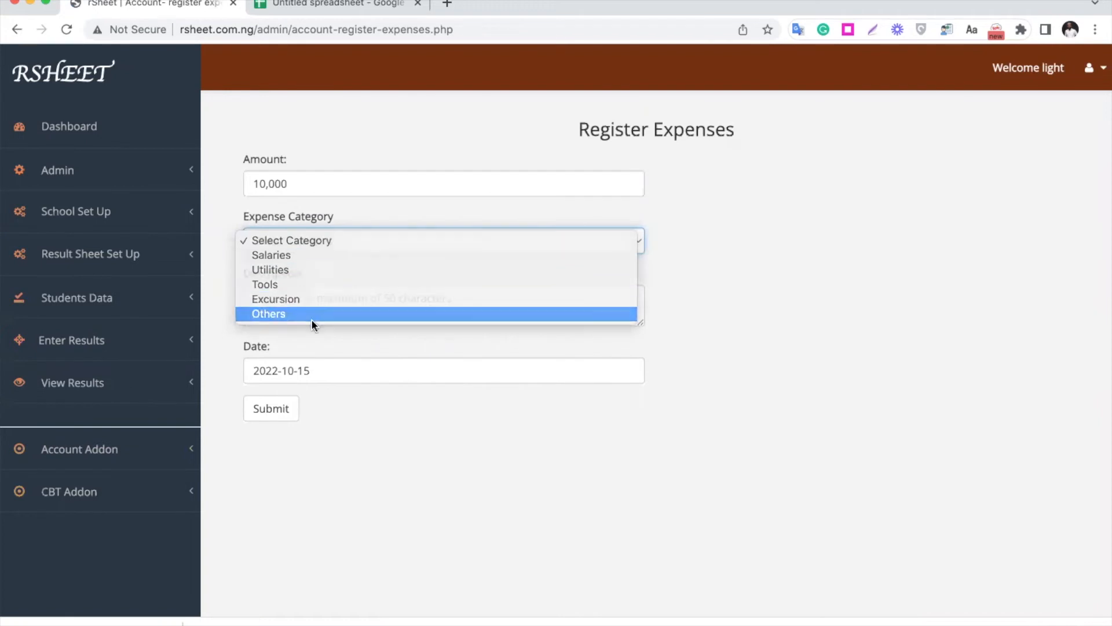
- Describe the expense as "Payment for general cleaning" and submit it with the date 2022-10-15
click(326, 305)
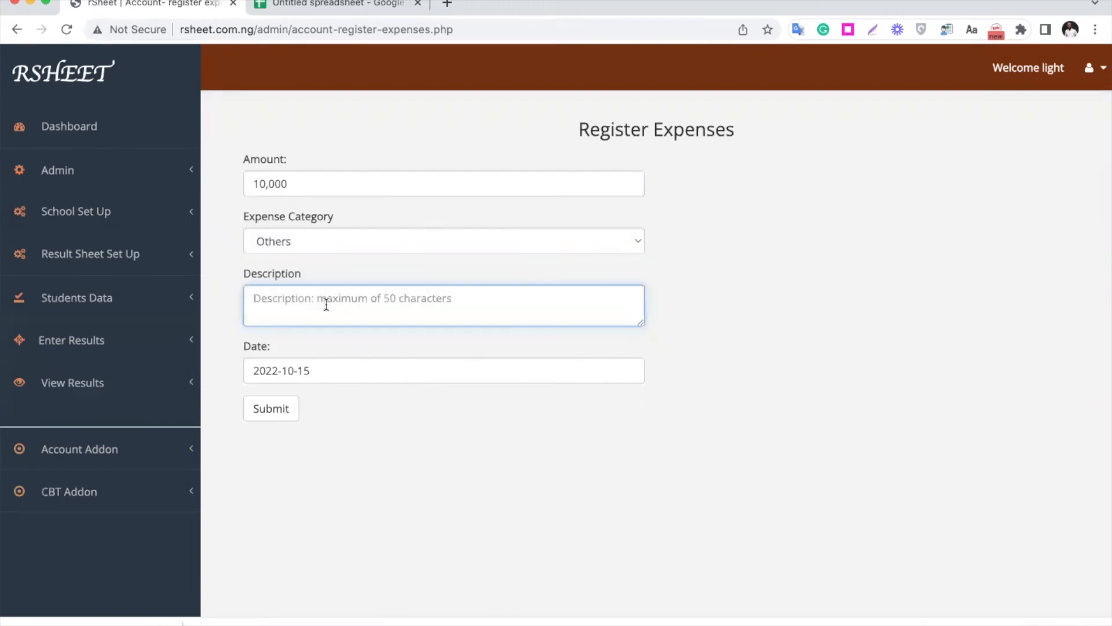
text(Paymen)
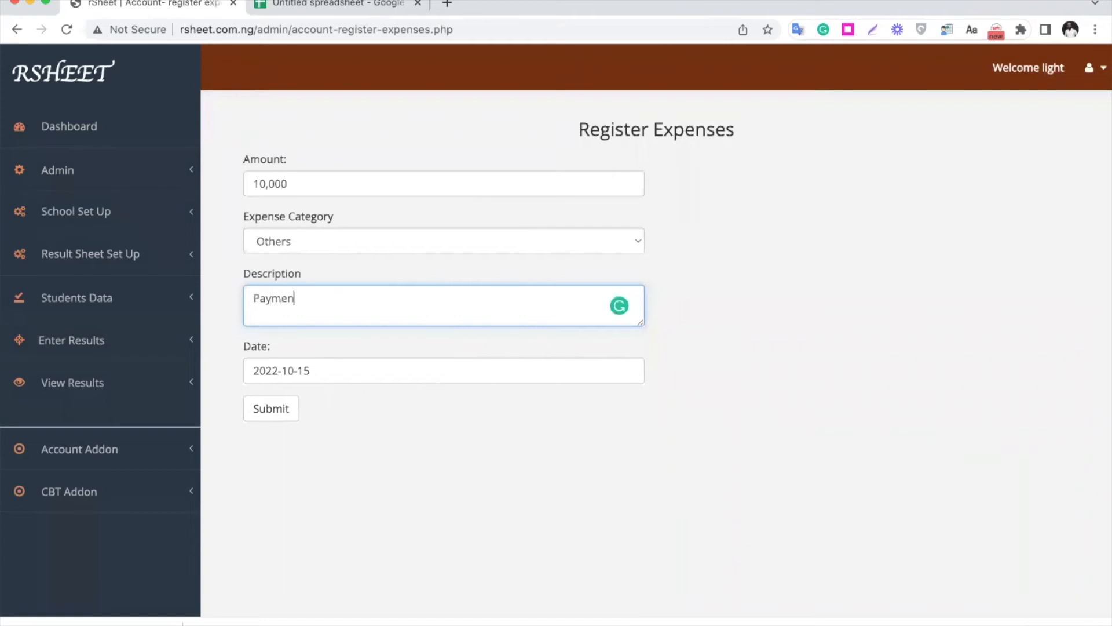
text(t for general cleaning)
click(284, 410)
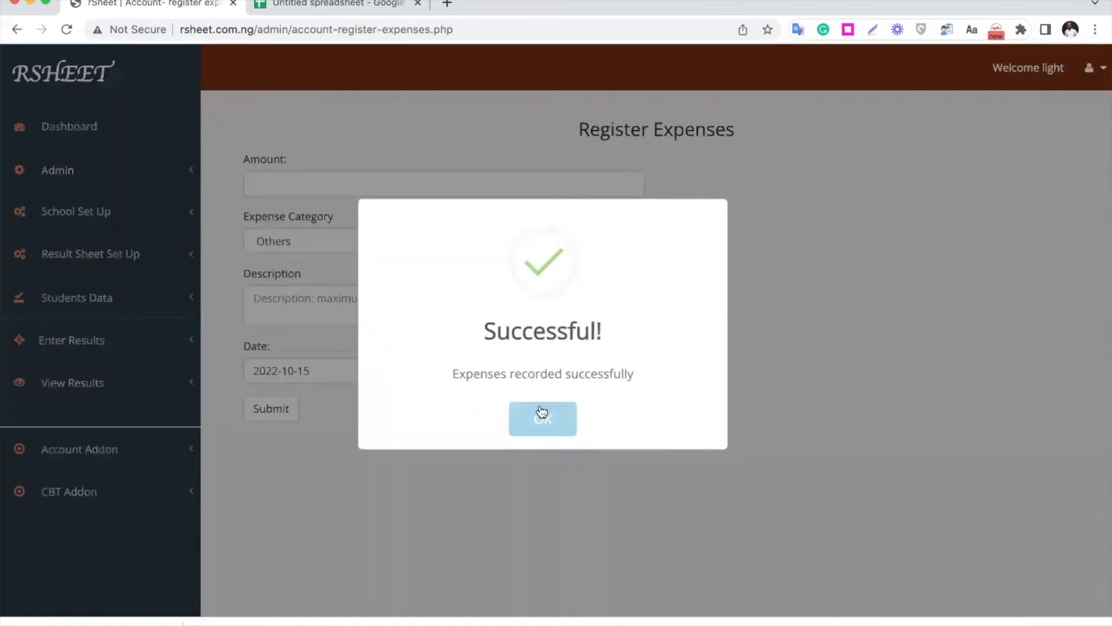
click(542, 417)
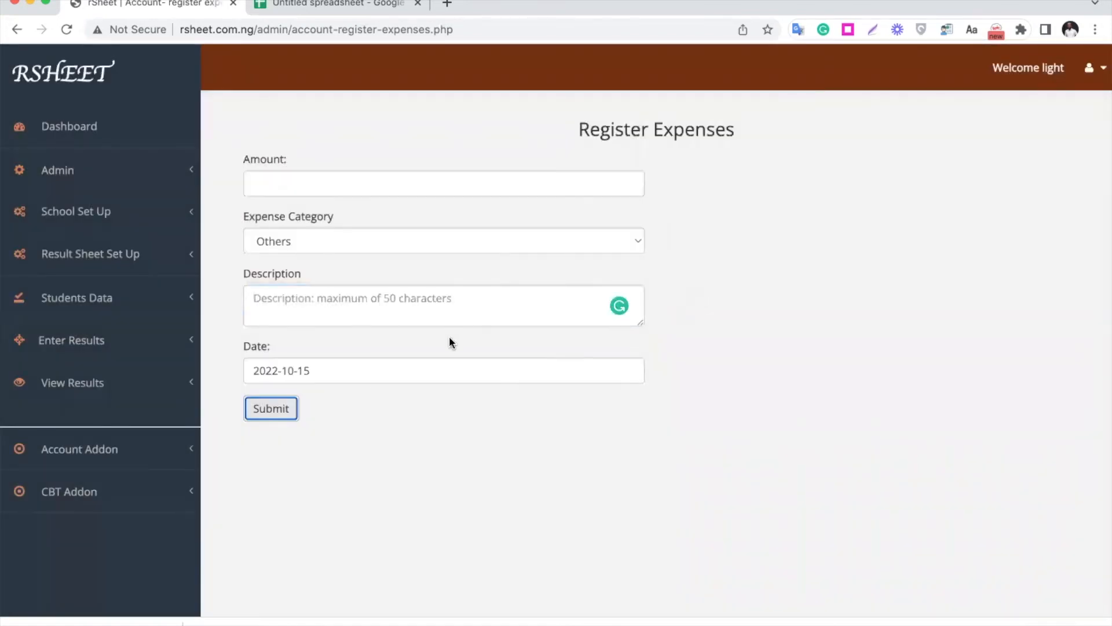
- Open the cash records page and choose the Payments Paid category
click(150, 466)
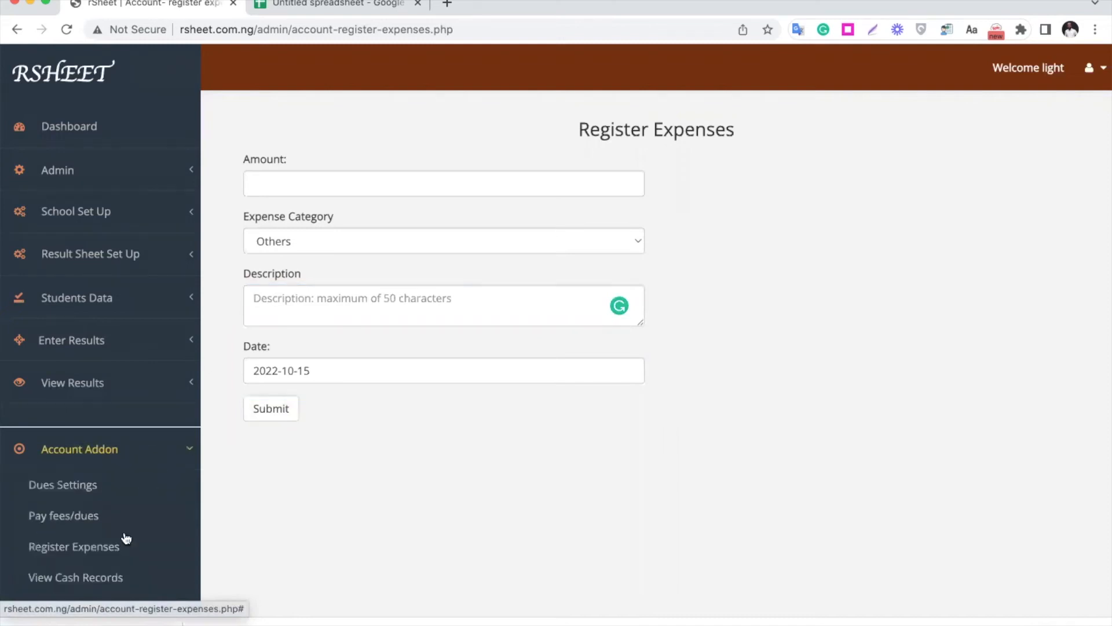
click(95, 579)
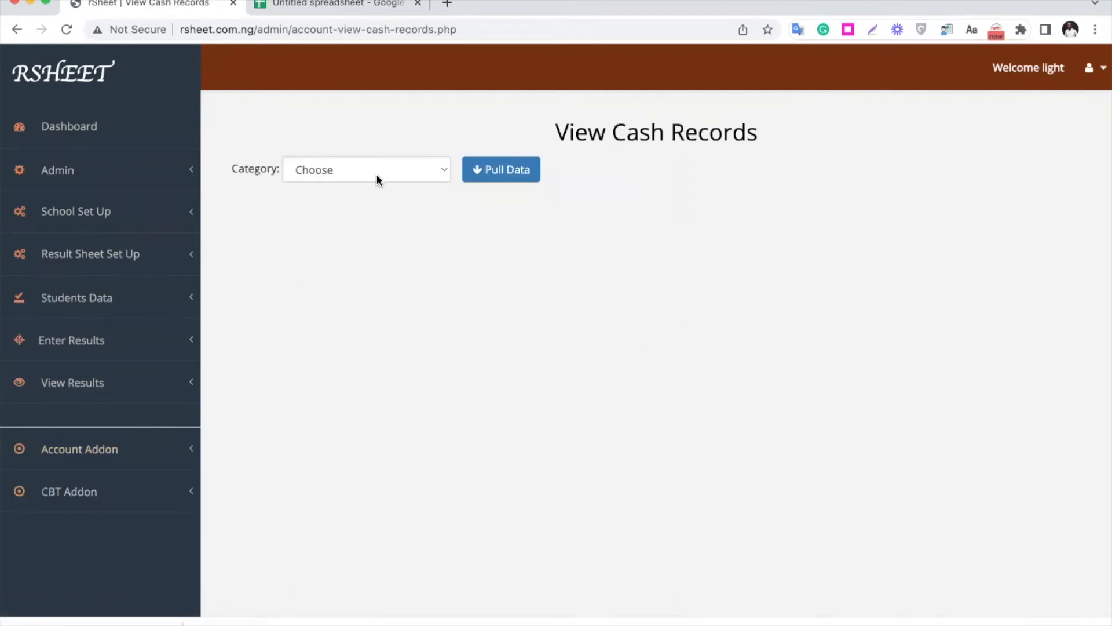
click(377, 180)
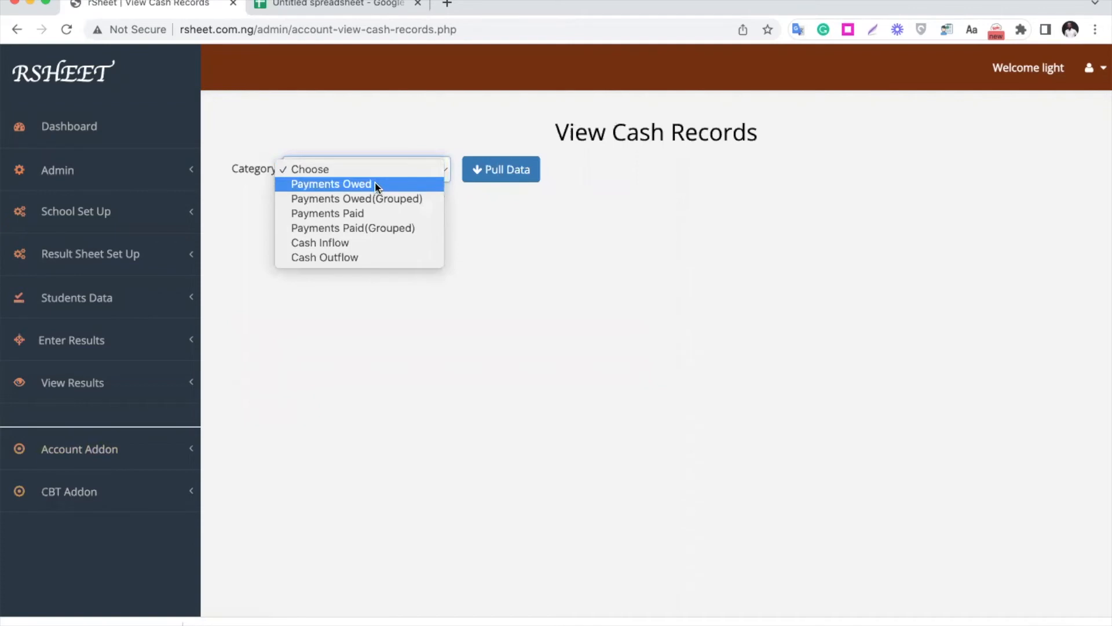
click(363, 213)
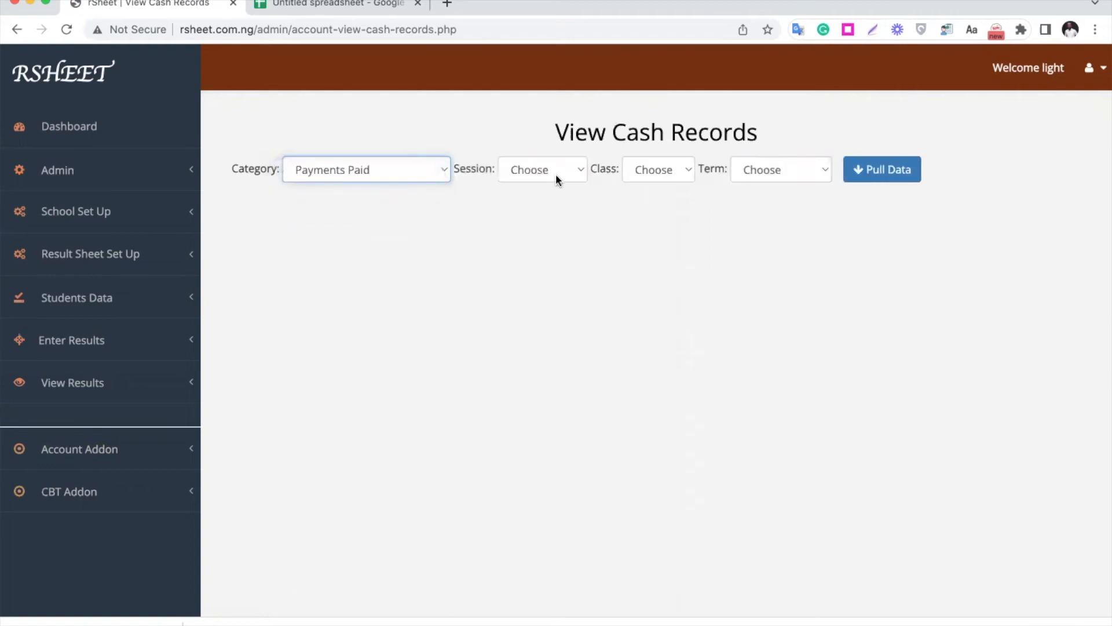
- Pull the paid records for session 2021_2022, class JSS1, Second Term, and look over the available record categories
click(541, 172)
click(555, 198)
click(672, 169)
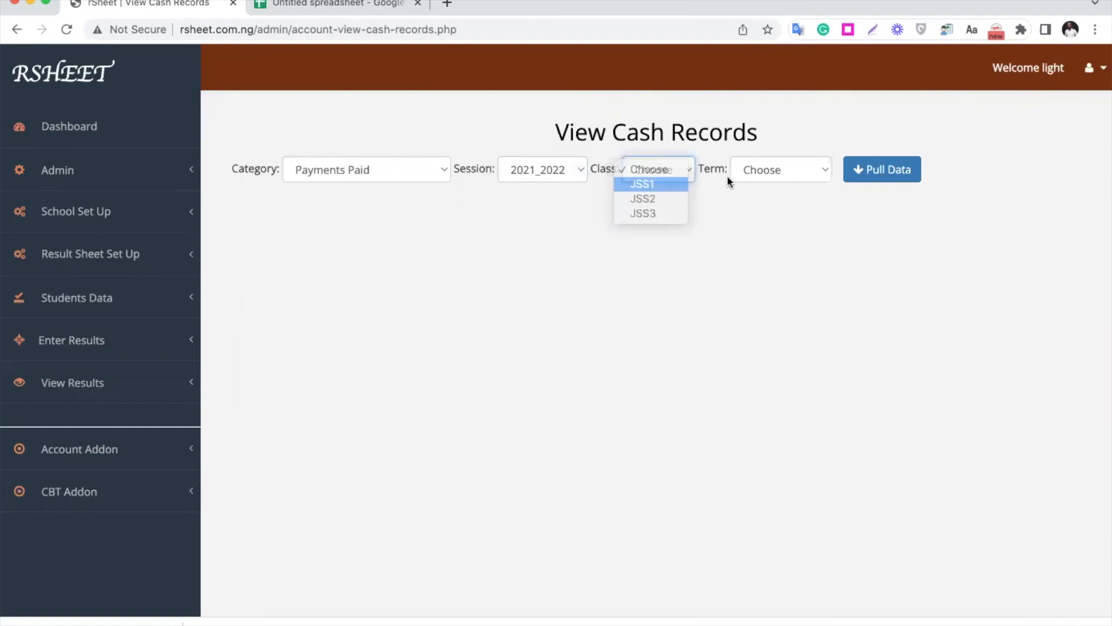
click(753, 170)
click(802, 200)
click(880, 177)
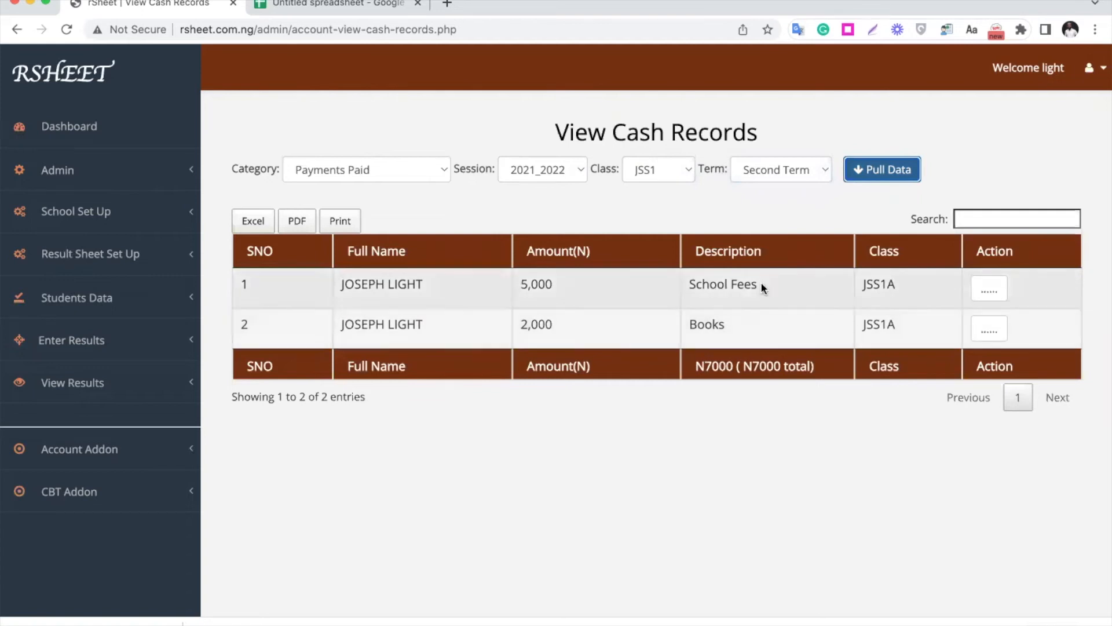
click(382, 169)
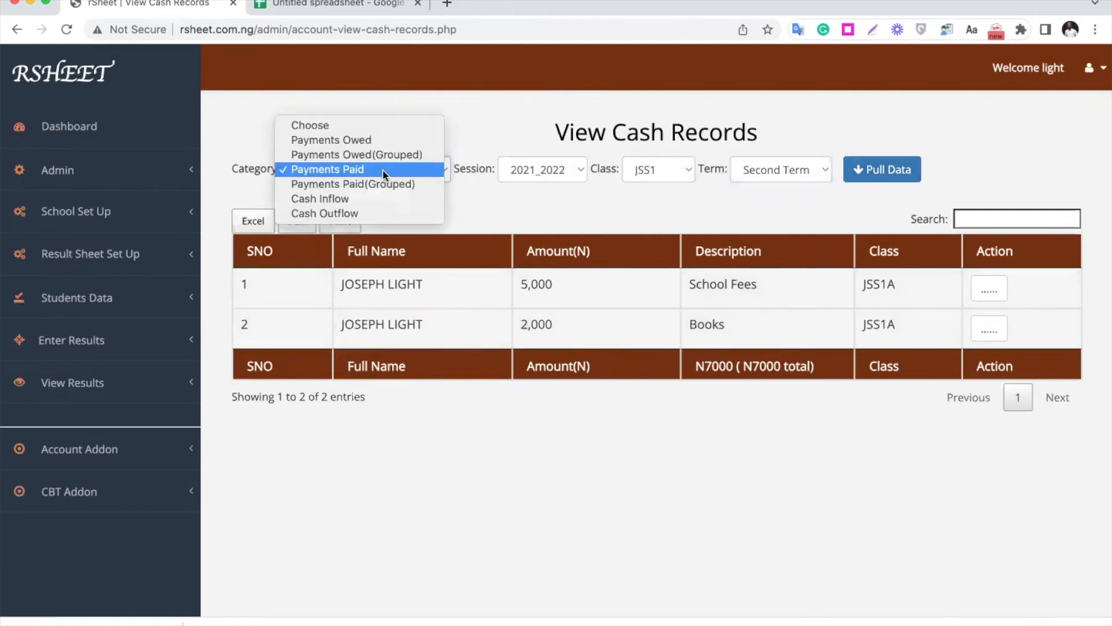
click(331, 502)
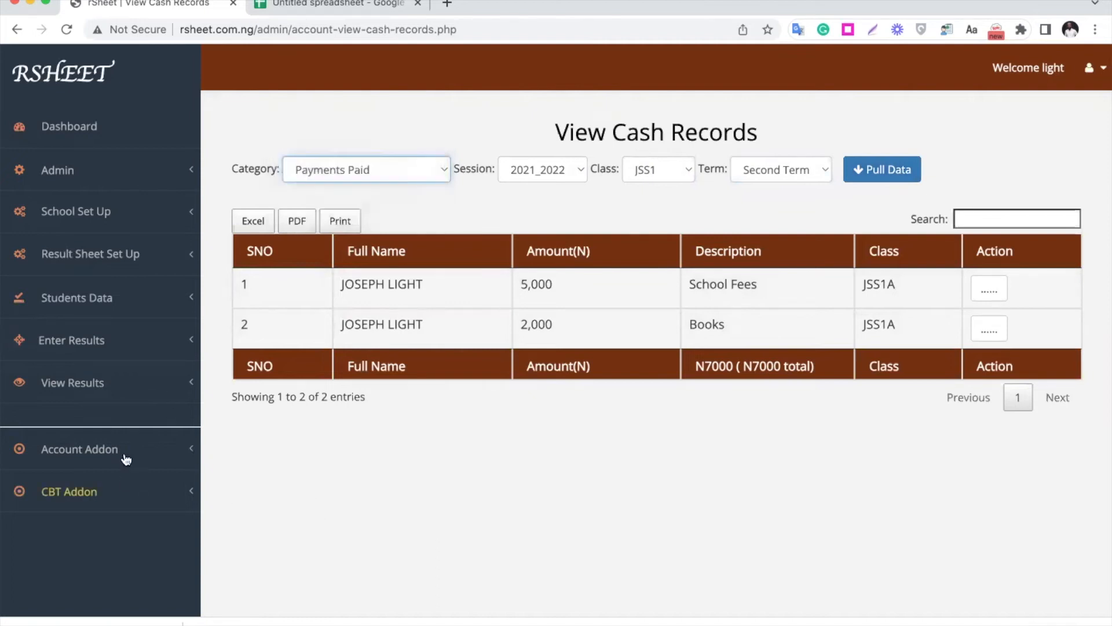
- Return to the fees/dues payment page and pull the student list for class JSS1, arm A
click(124, 452)
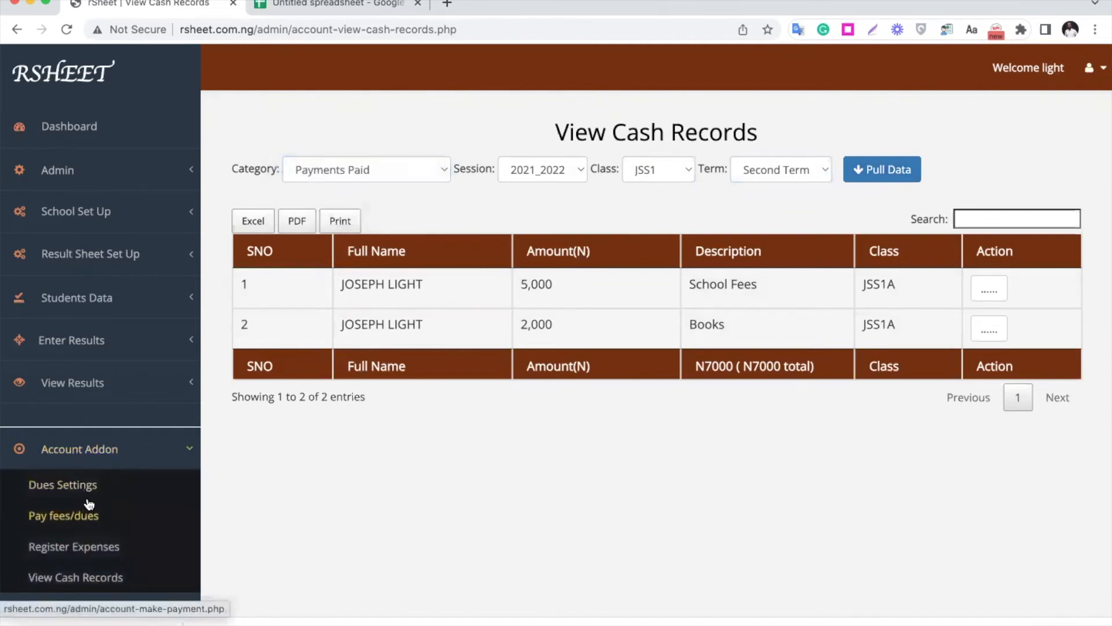
click(87, 521)
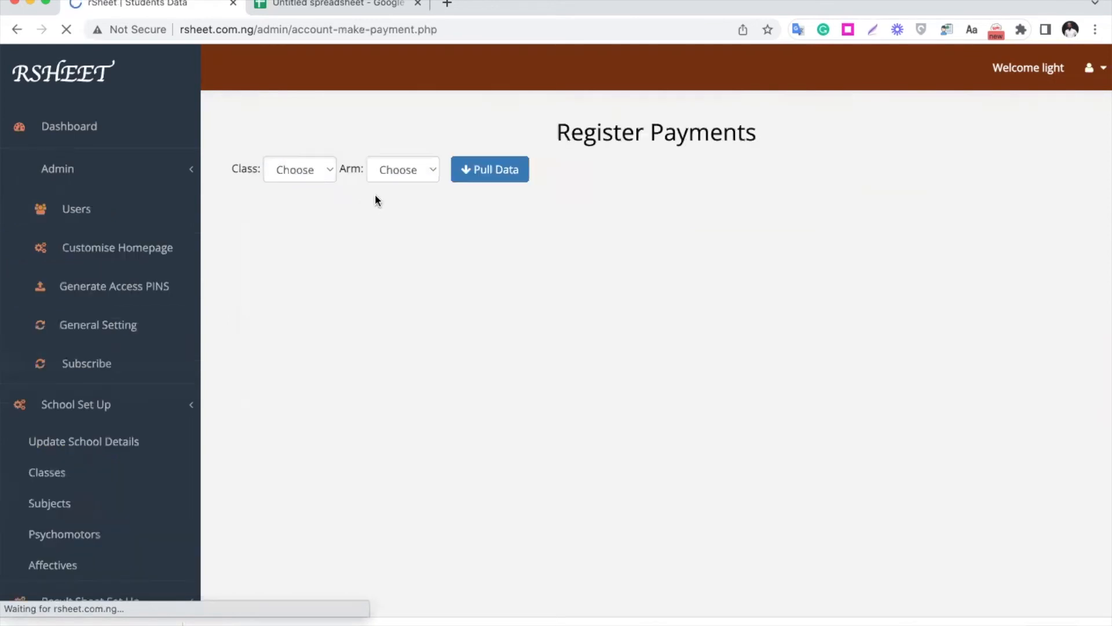
click(308, 170)
click(307, 184)
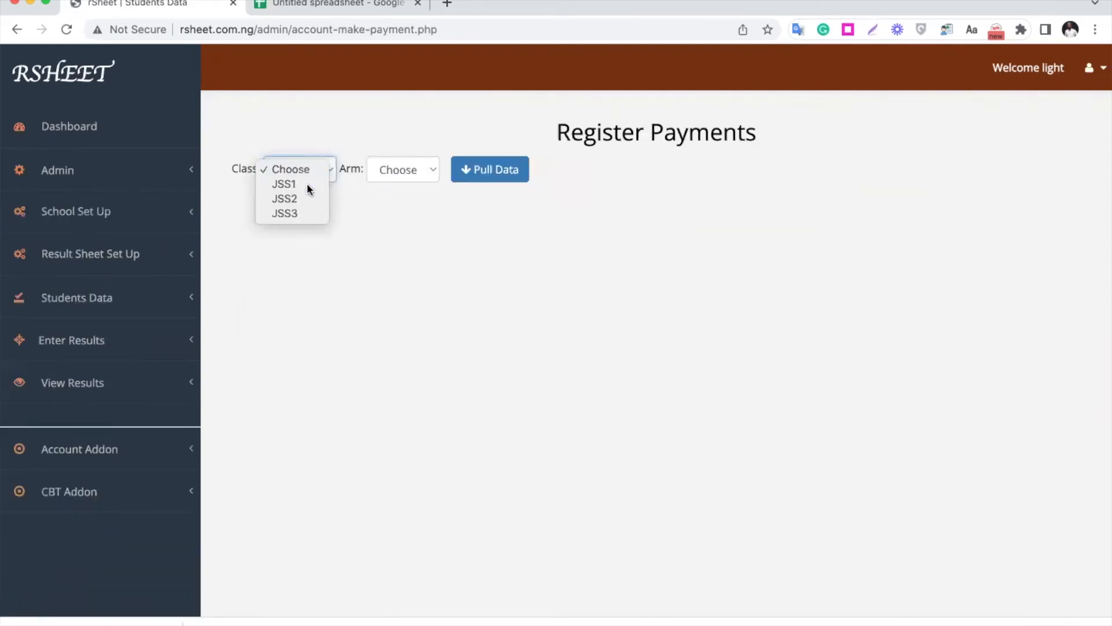
click(427, 173)
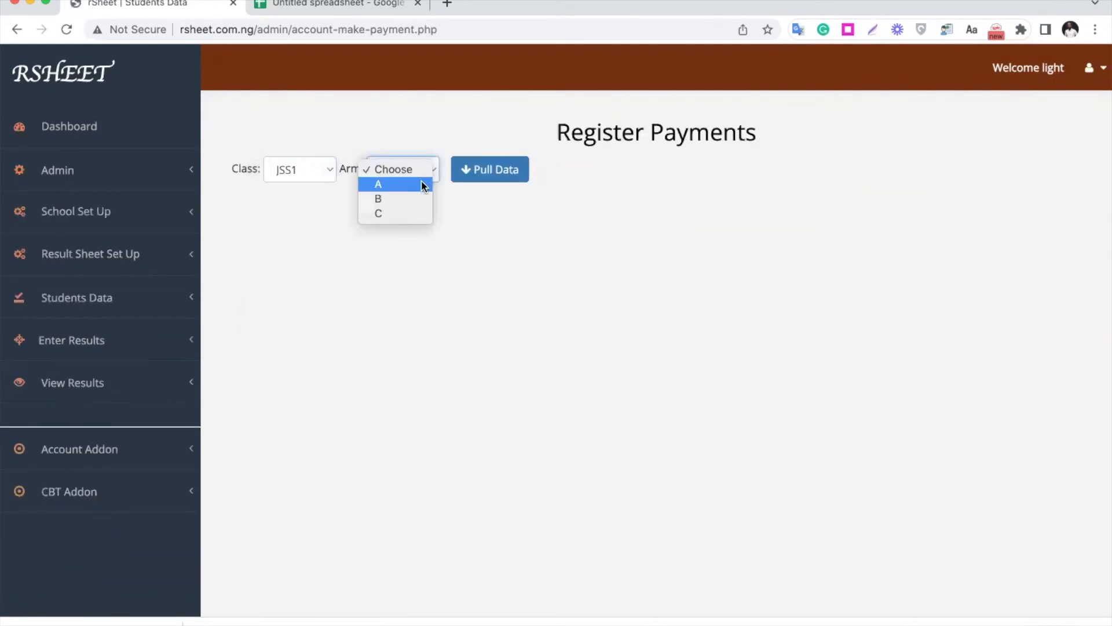
click(424, 184)
click(497, 171)
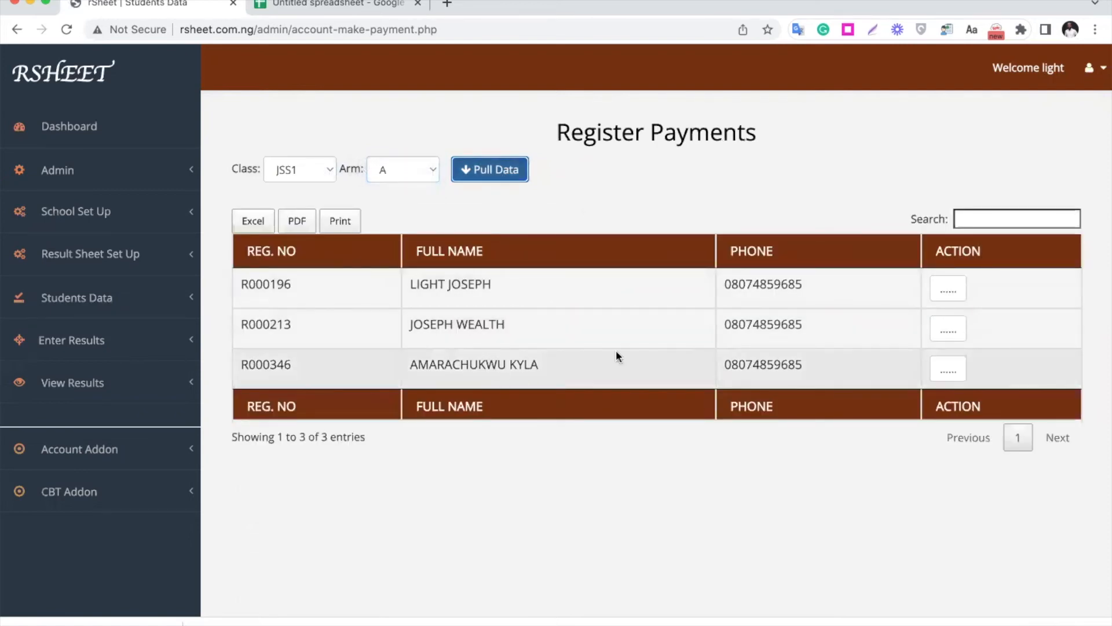
- Open the payment form for the third listed student and set it to session 2021_2022, Second Term
click(948, 369)
click(983, 398)
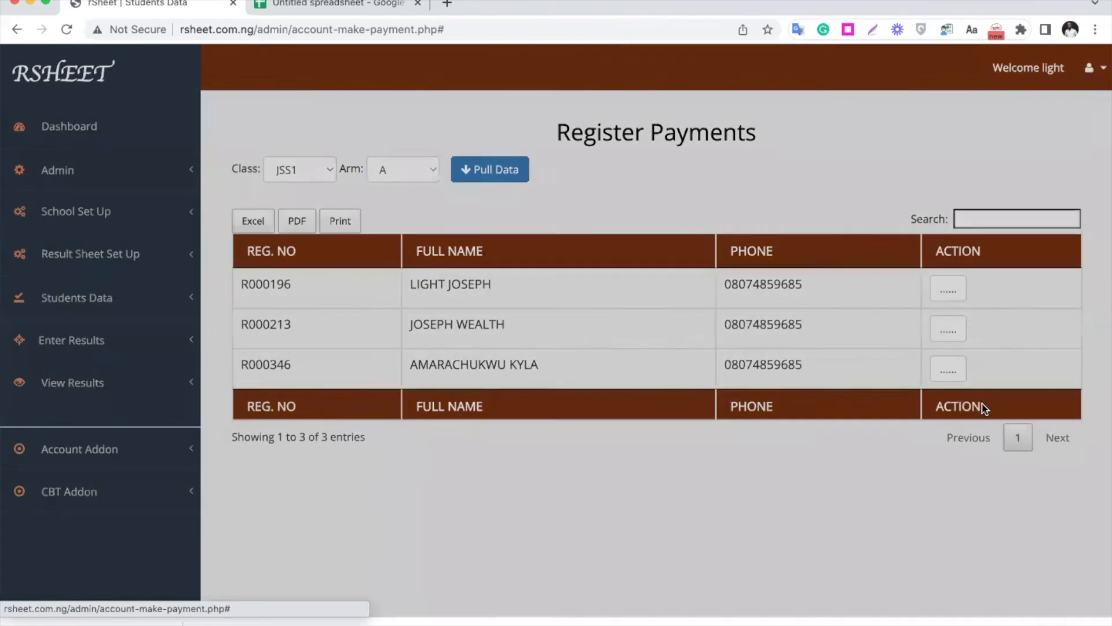
click(443, 238)
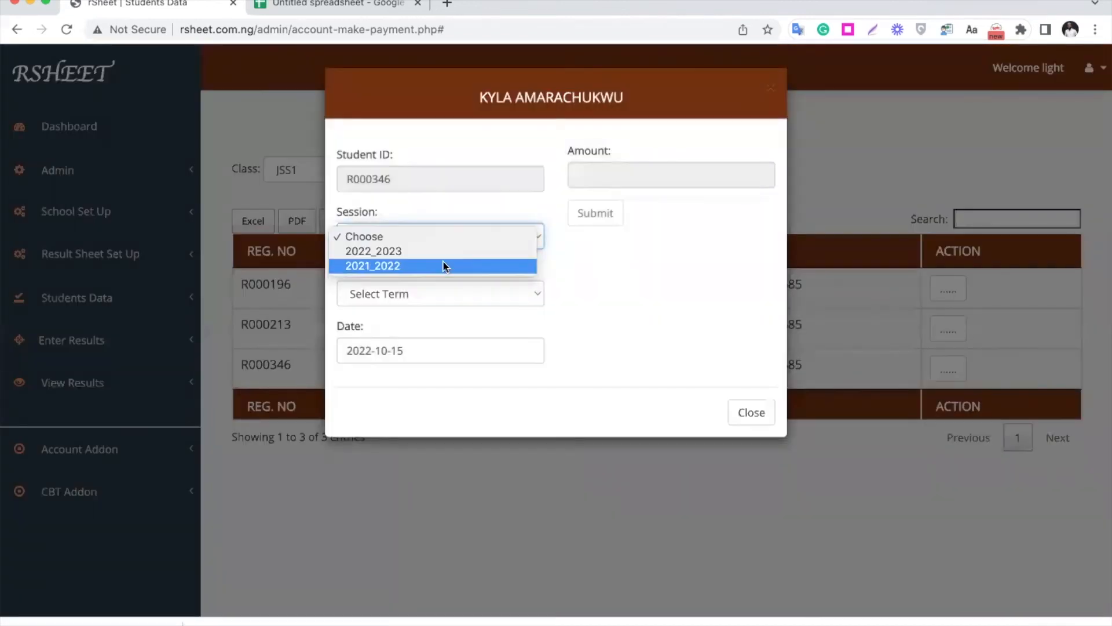
click(443, 264)
click(430, 294)
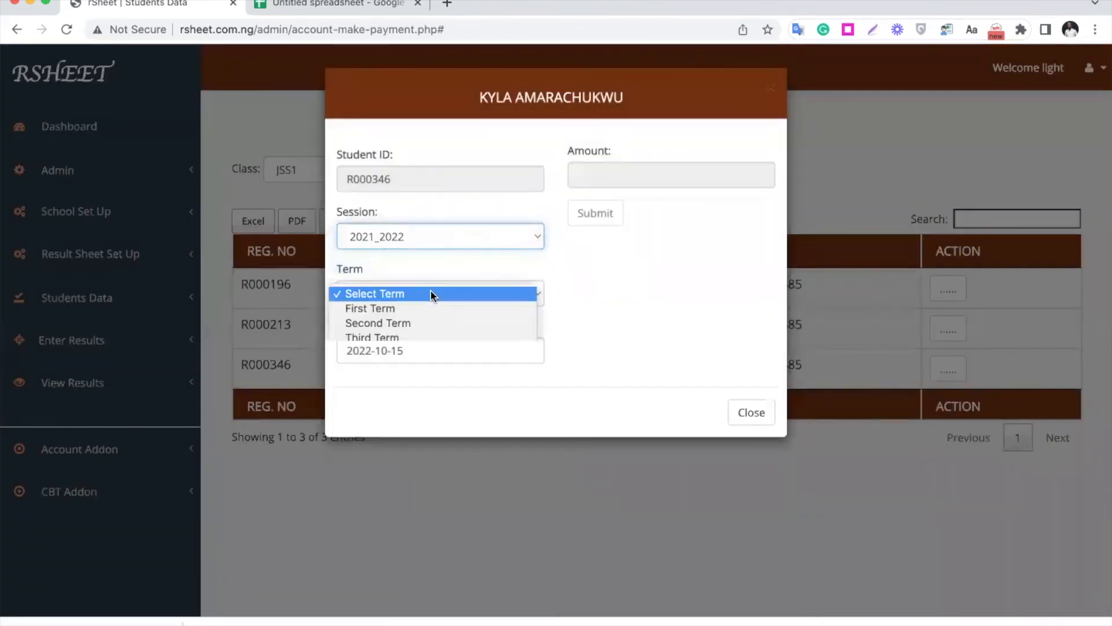
click(428, 324)
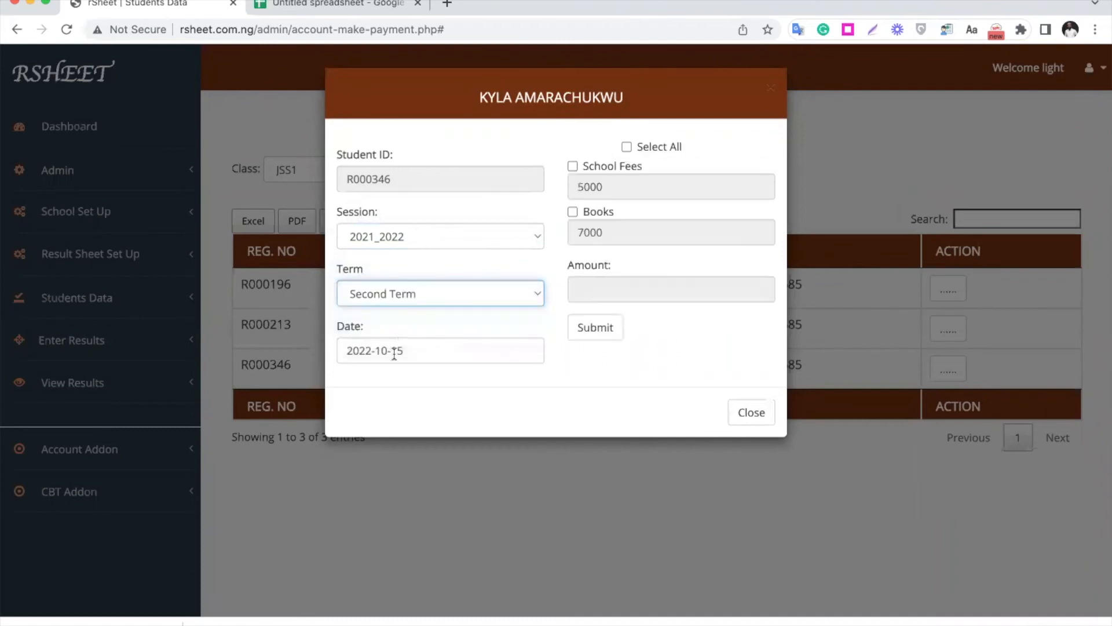
- Include all dues, School Fees at 5000 and Books at 7000, and submit the third student's payment
click(638, 154)
click(601, 327)
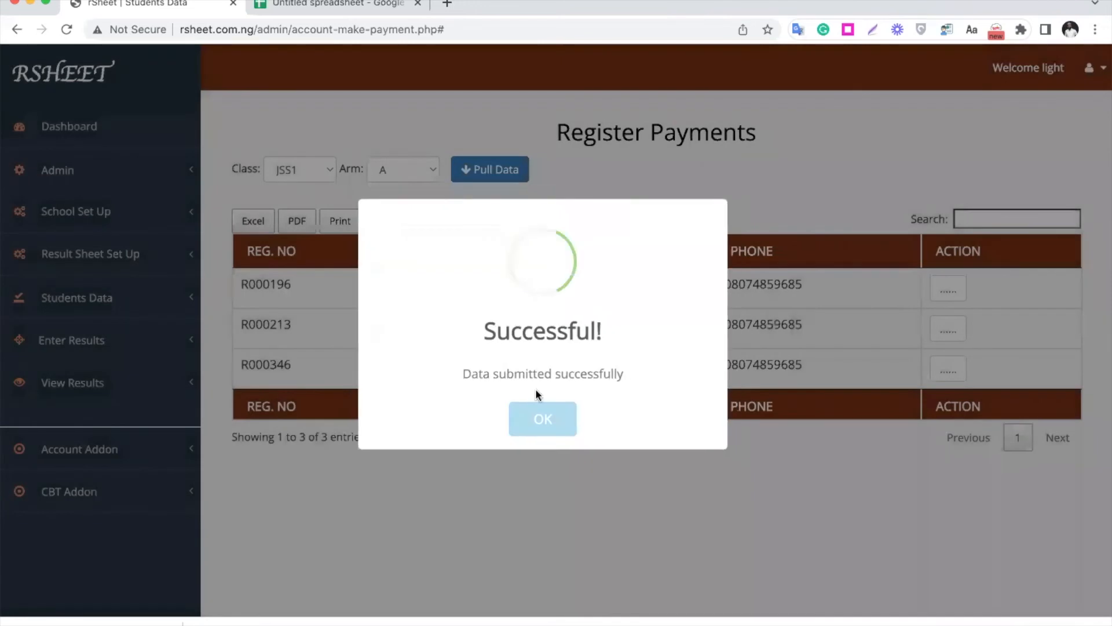
click(549, 421)
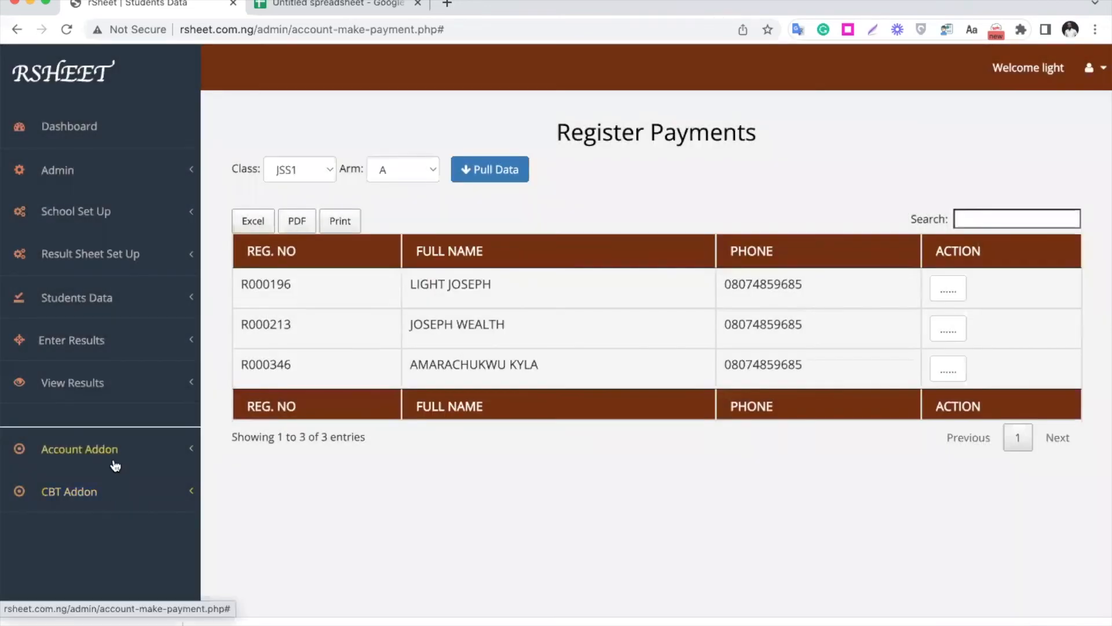
- Go back to the cash records page and select Payments Paid as the record category
click(126, 449)
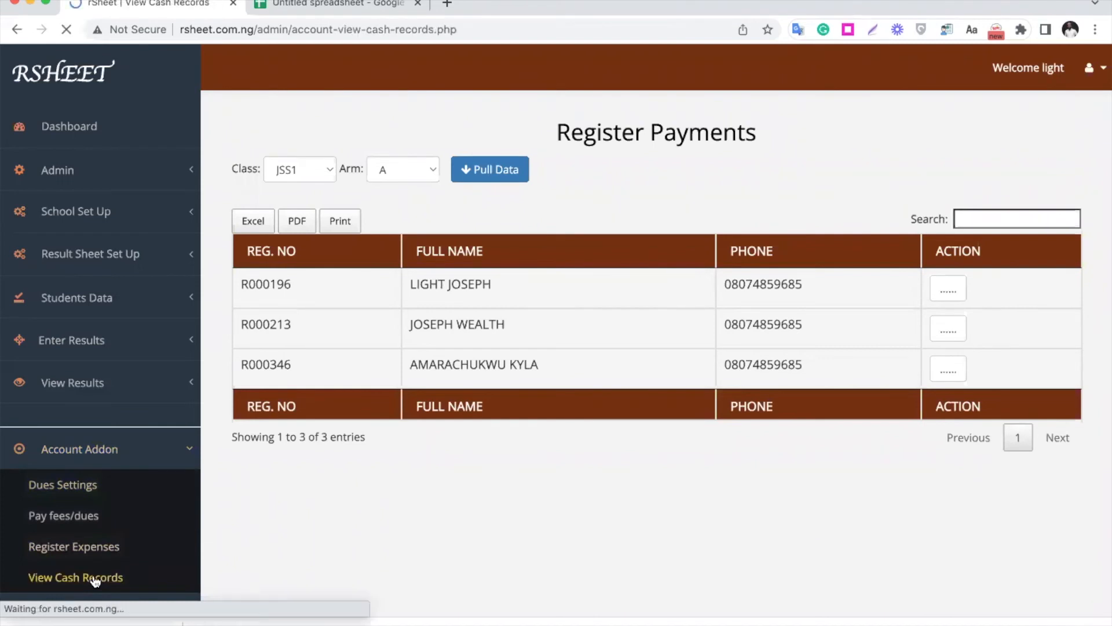
click(360, 172)
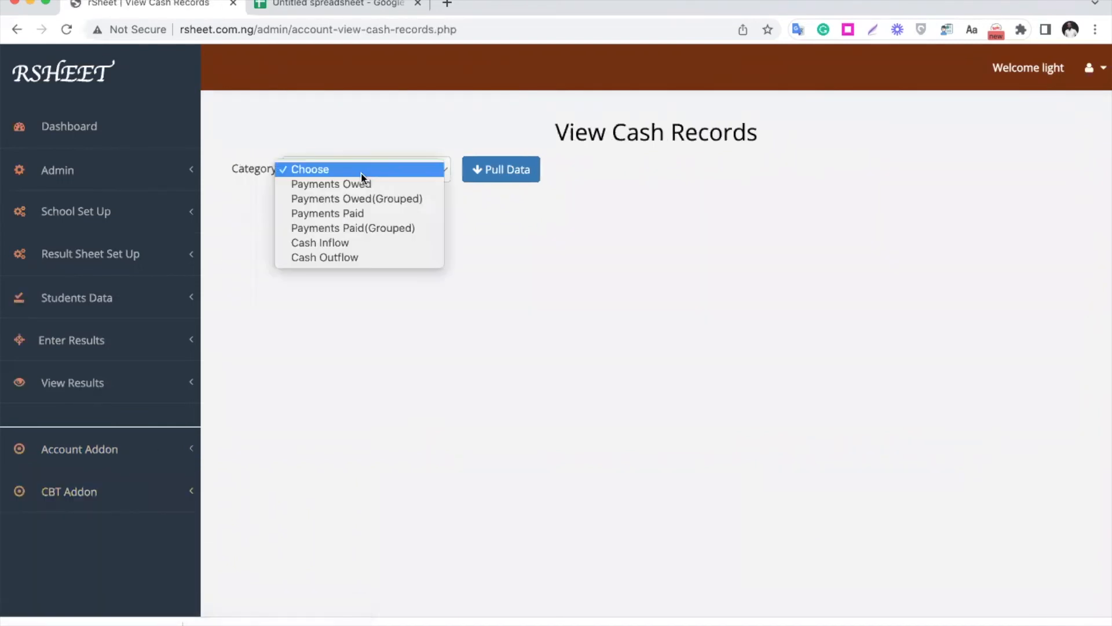
click(372, 215)
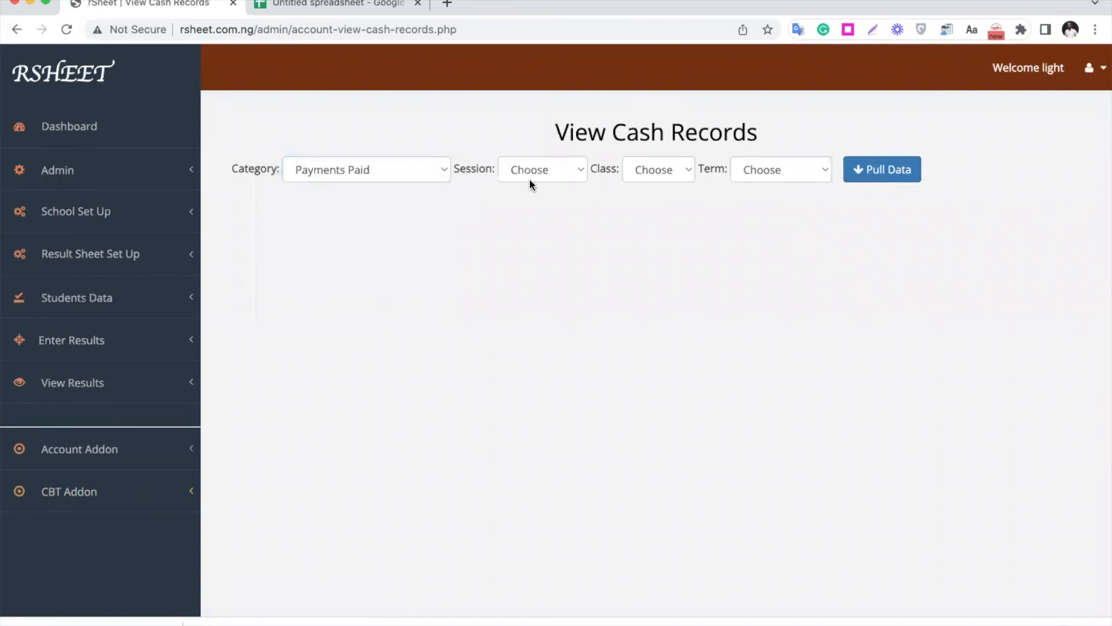
- Pull the updated JSS1 paid records for 2021_2022, Second Term, and check the actions offered for the first record
click(524, 171)
click(666, 168)
click(667, 169)
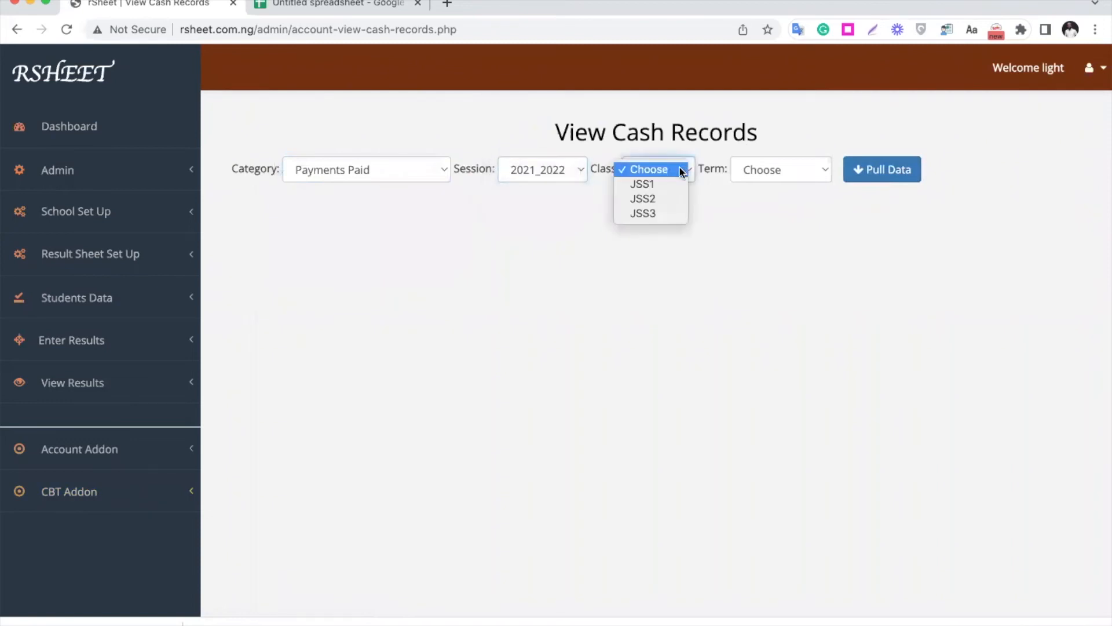
click(672, 184)
click(775, 172)
click(771, 198)
click(872, 172)
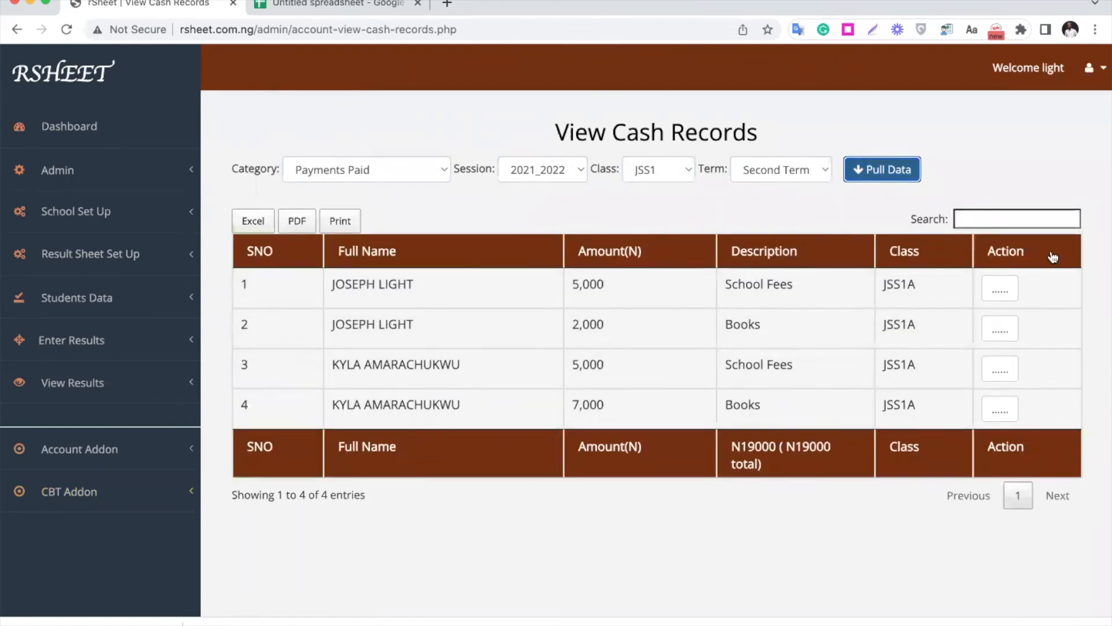
click(1000, 290)
click(993, 343)
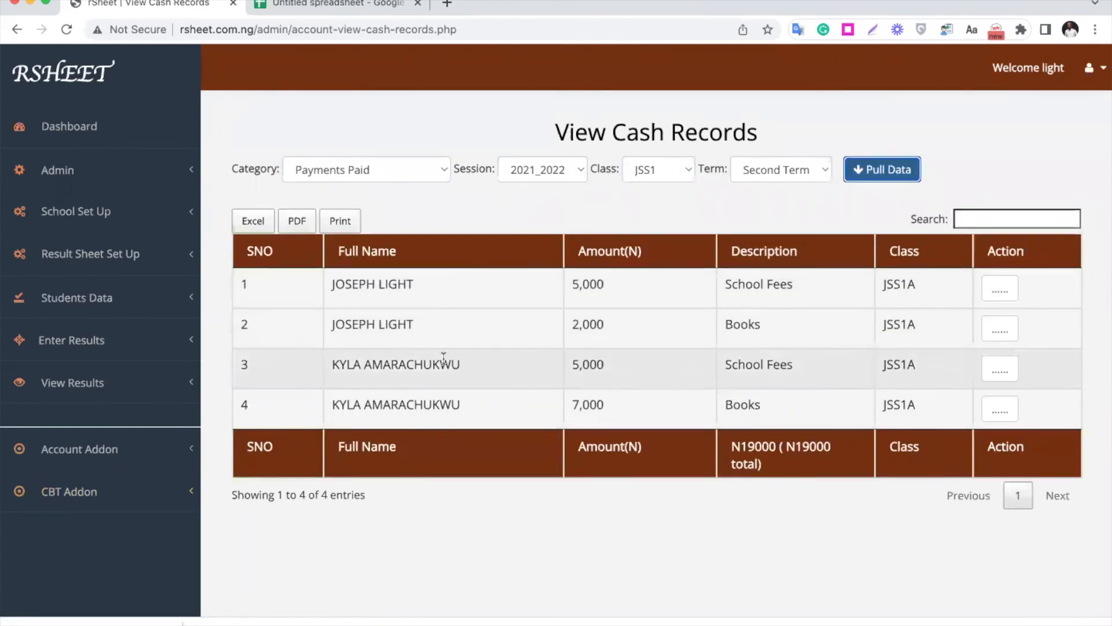
- Request the printable receipt for the first listed School Fees payment in the paid records
click(1003, 291)
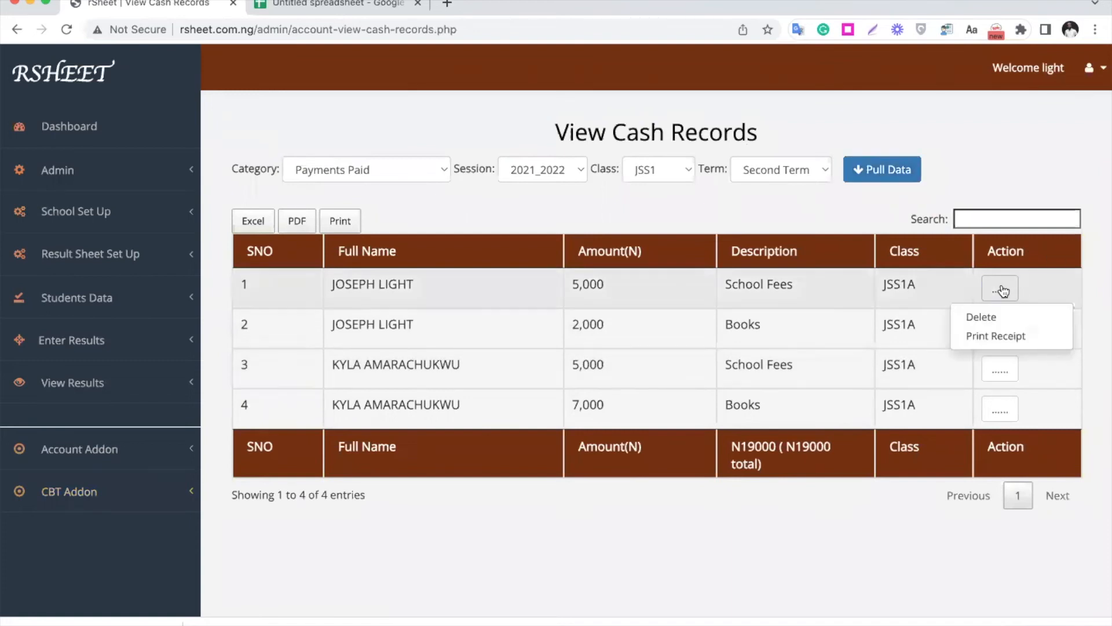
click(991, 336)
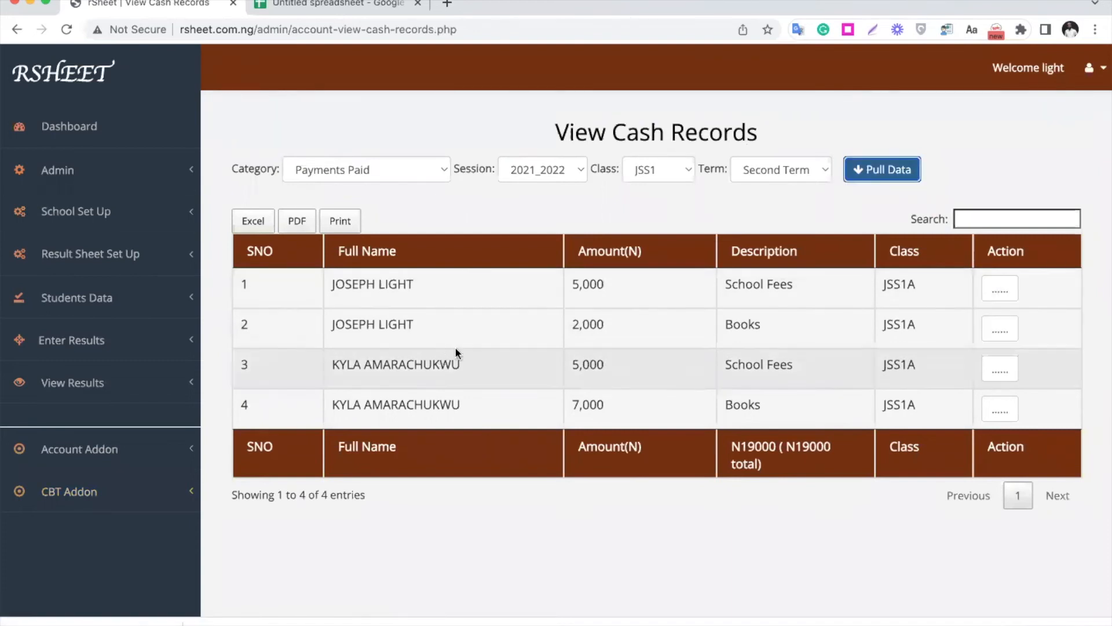
click(1001, 288)
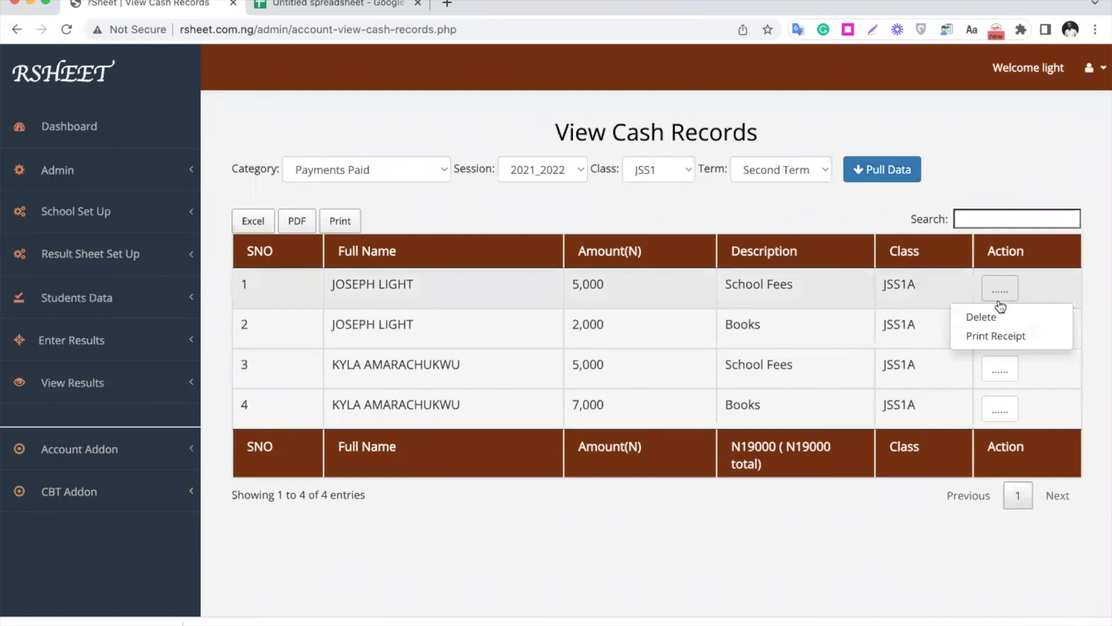
click(991, 335)
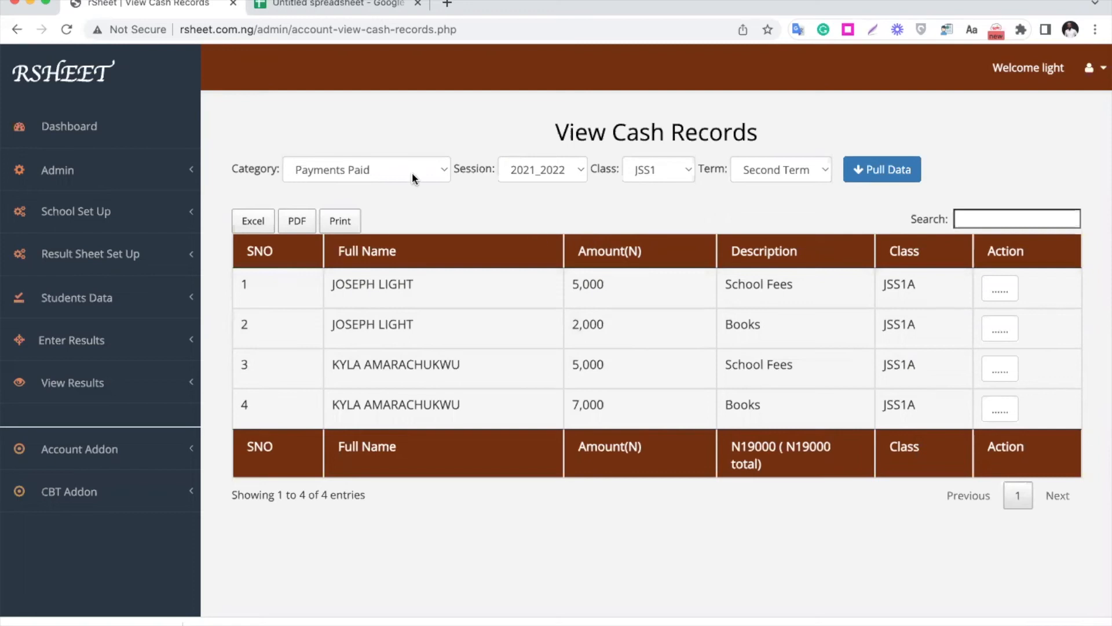
- Pull the Payments Paid(Grouped) records for JSS1, session 2021_2022, Second Term
click(394, 170)
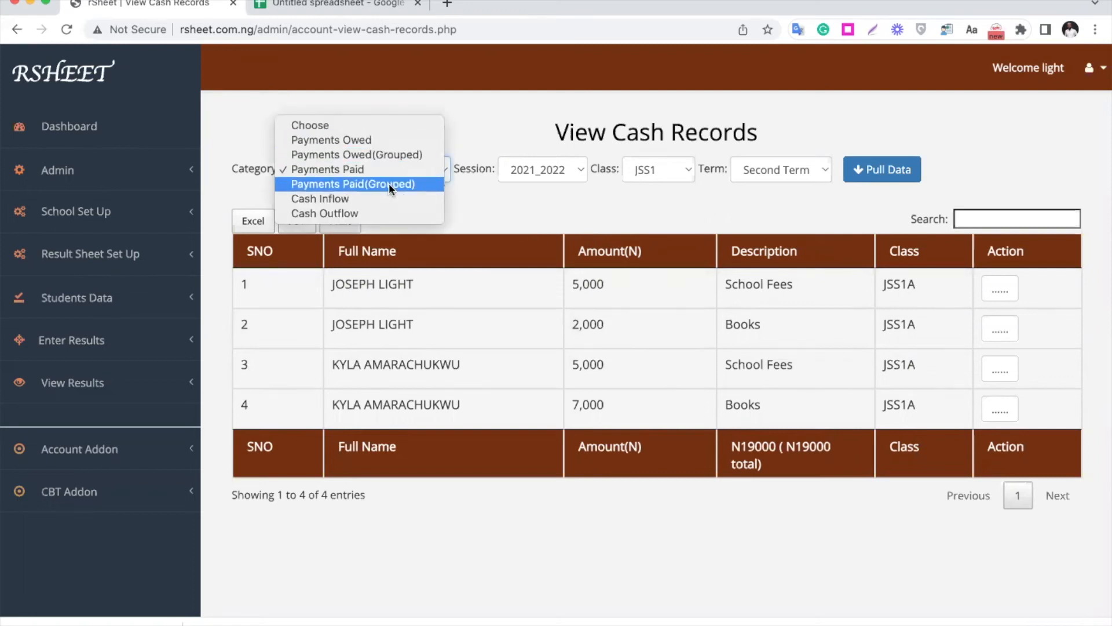
click(397, 183)
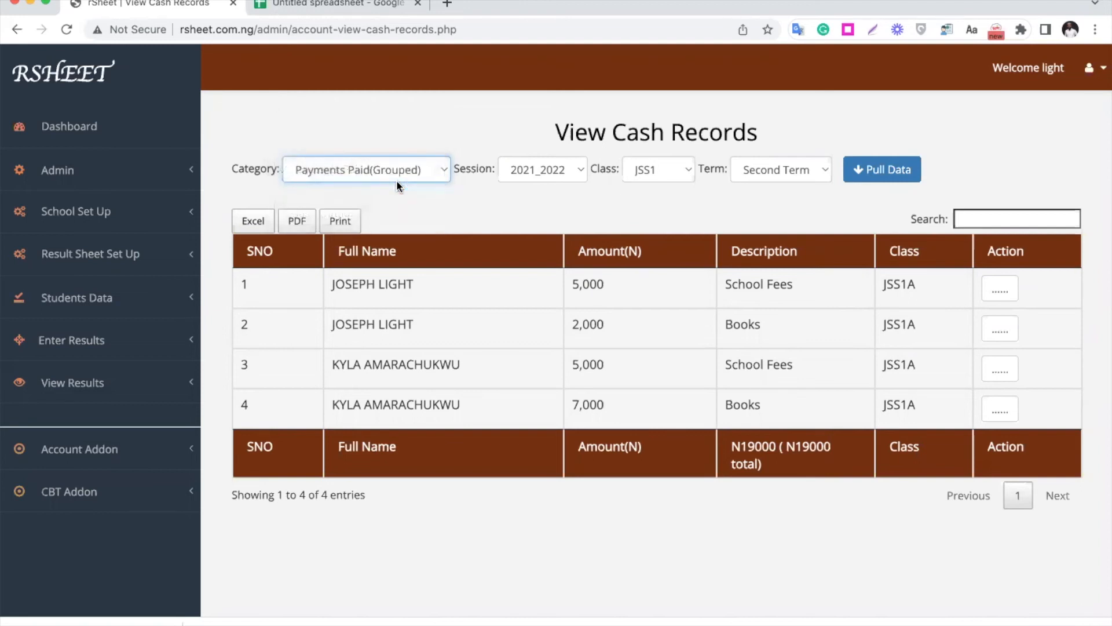
click(884, 174)
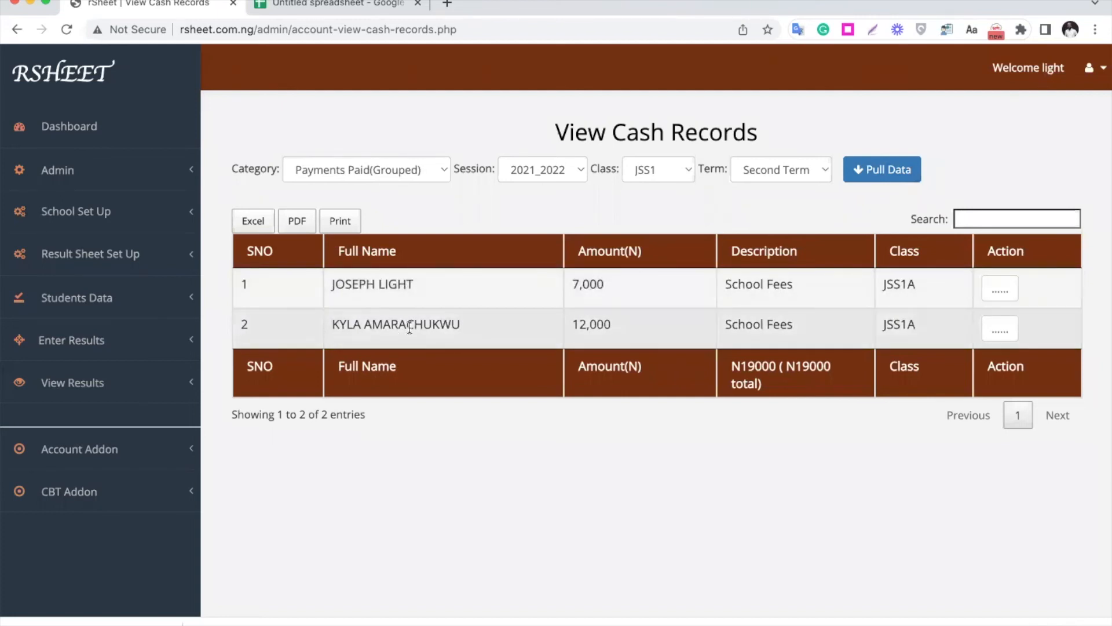
- Switch the record category to Payments Owed and pull the JSS1 balances for 2021_2022, Second Term
click(366, 169)
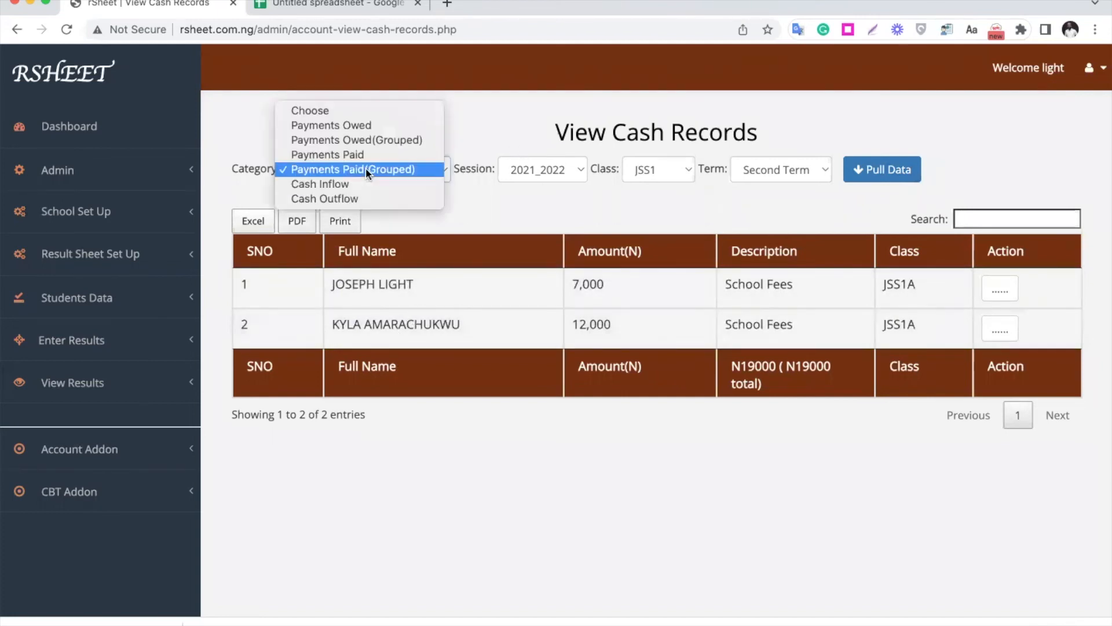
click(365, 126)
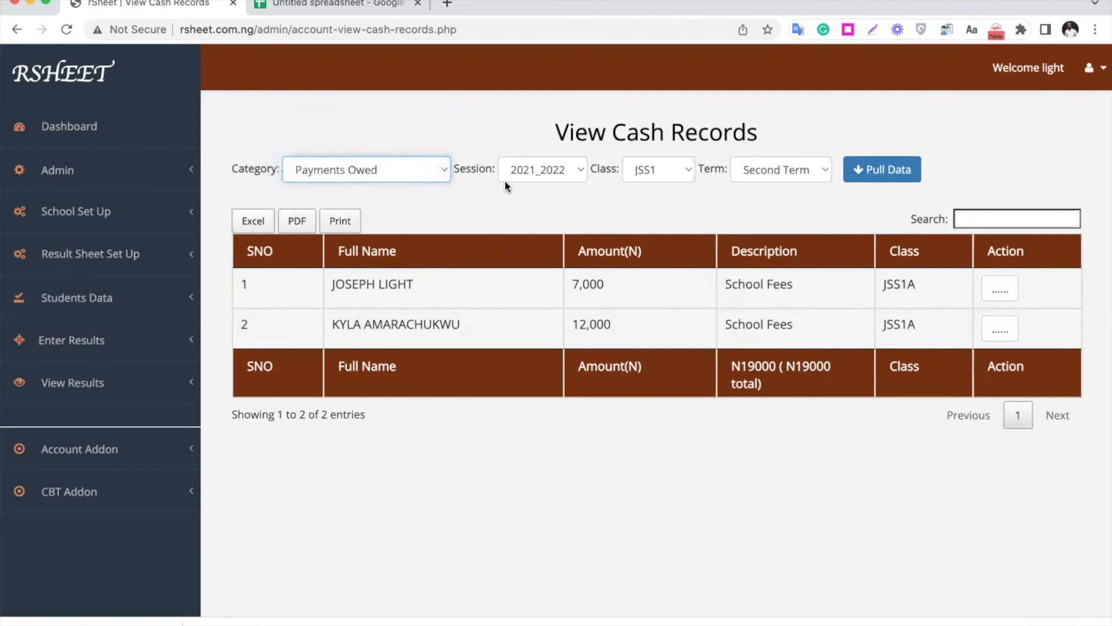
click(881, 173)
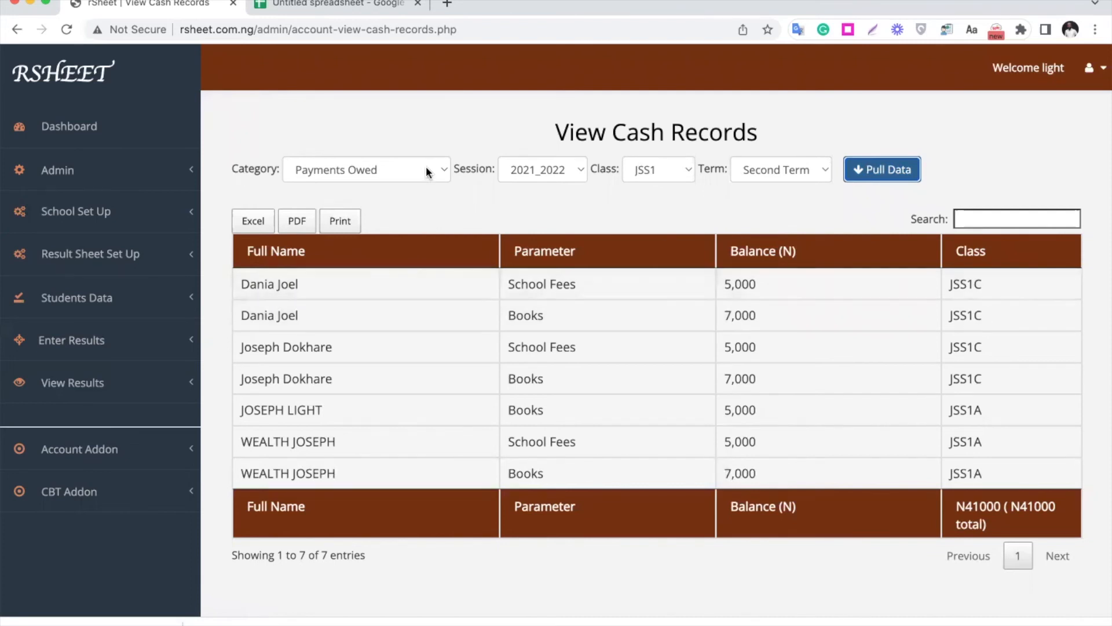
- Pull the Payments Owed(Grouped) records for the same class and term, and highlight the first student's balance
click(405, 169)
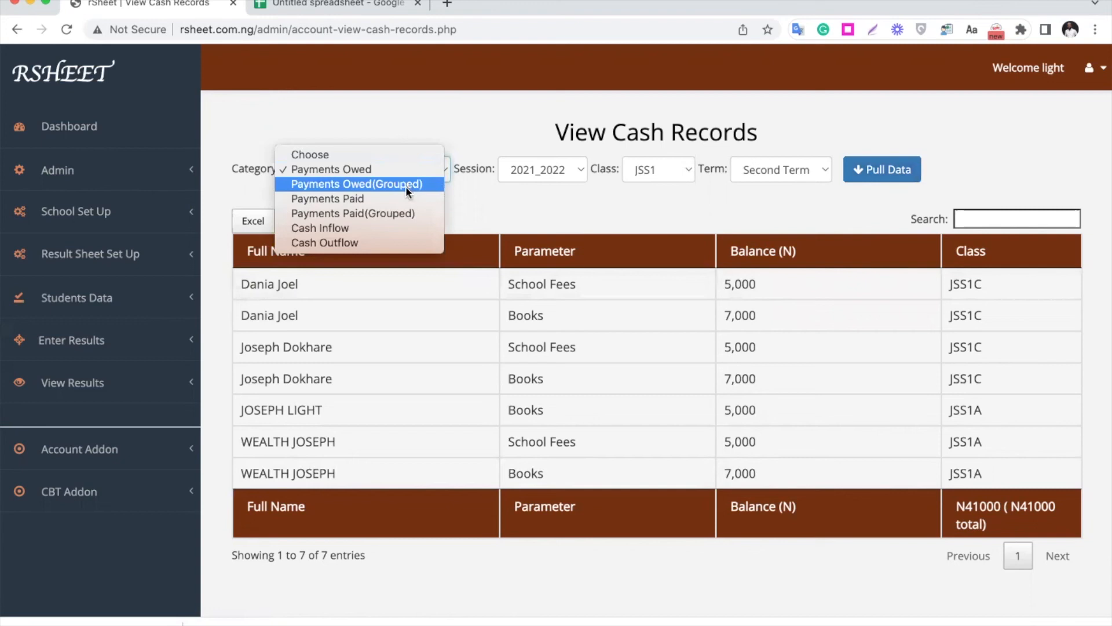
click(406, 185)
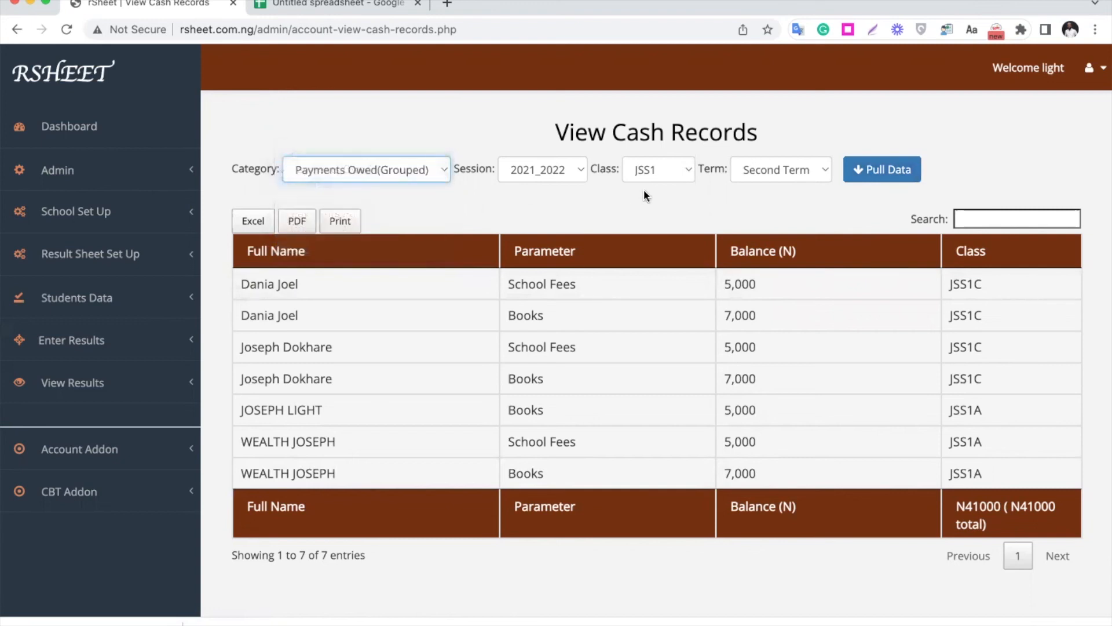
click(897, 175)
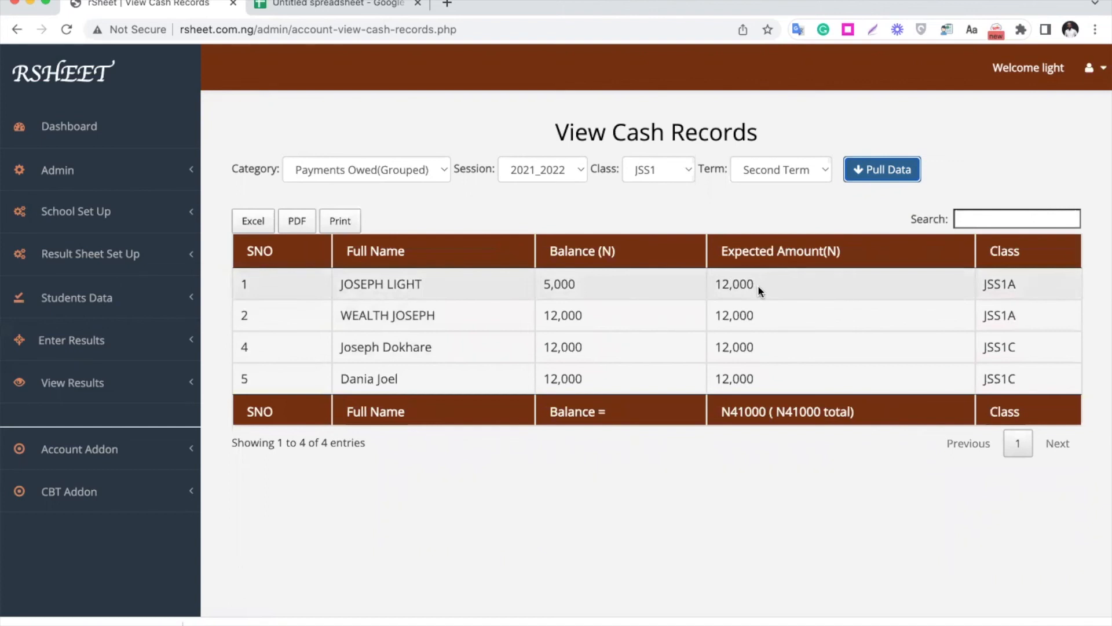
drag(541, 285, 580, 283)
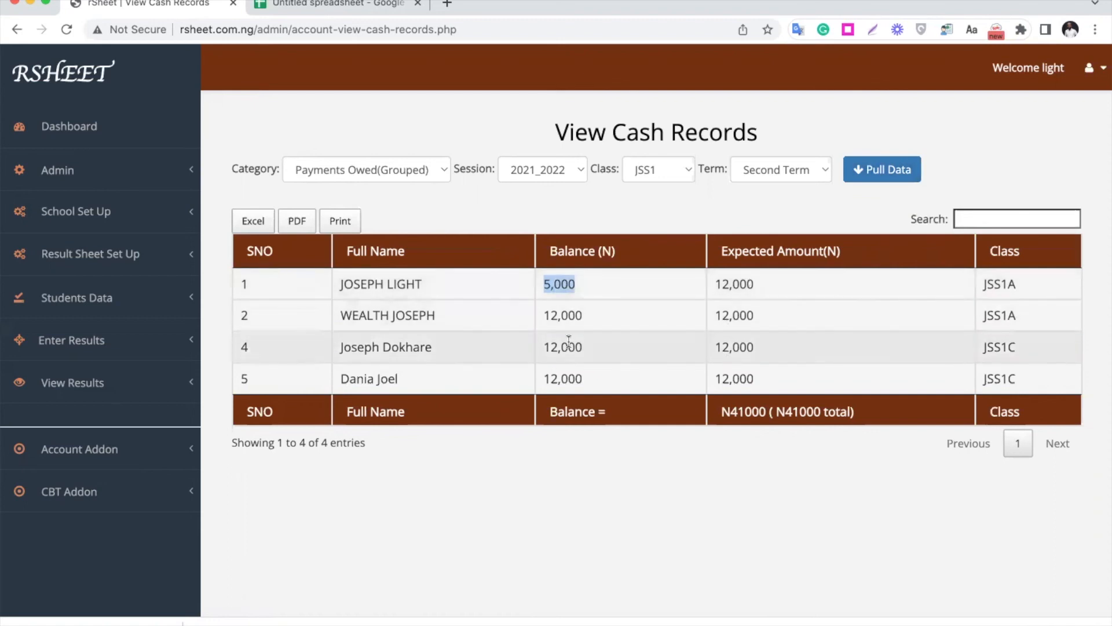
- Pull the Cash Inflow records with the start date set to 2022-10-14 and the end date 2022-10-15
click(415, 173)
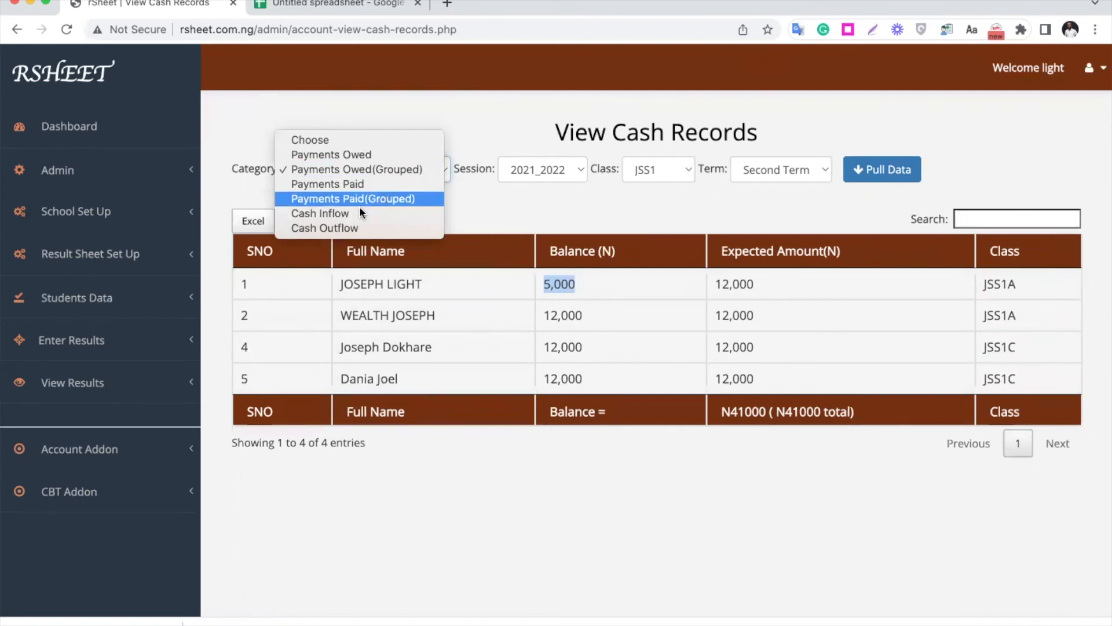
click(374, 214)
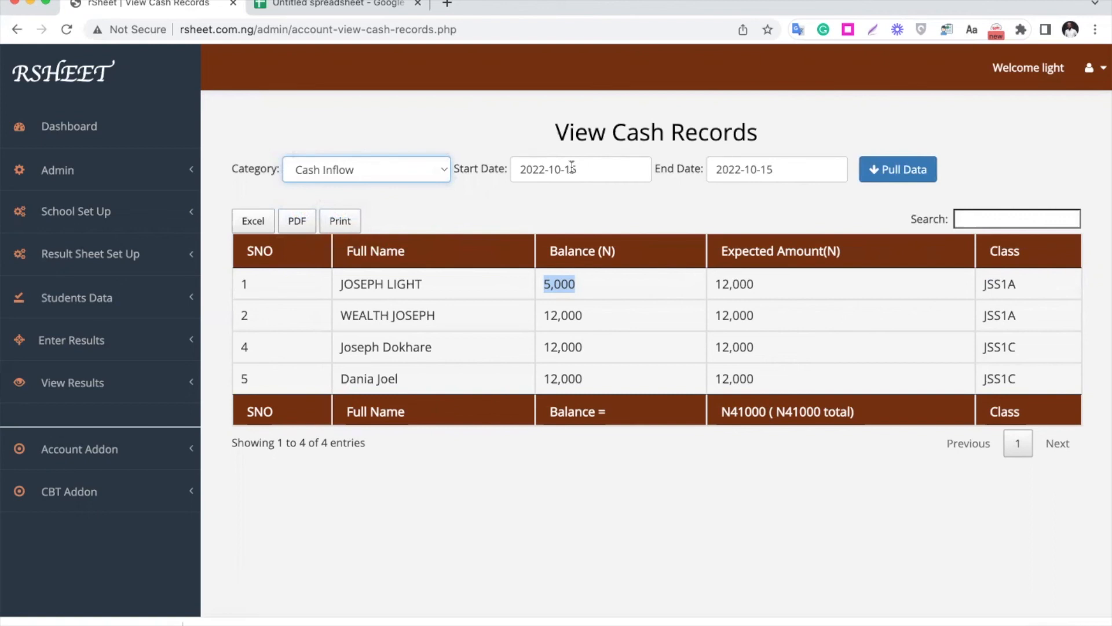
click(571, 167)
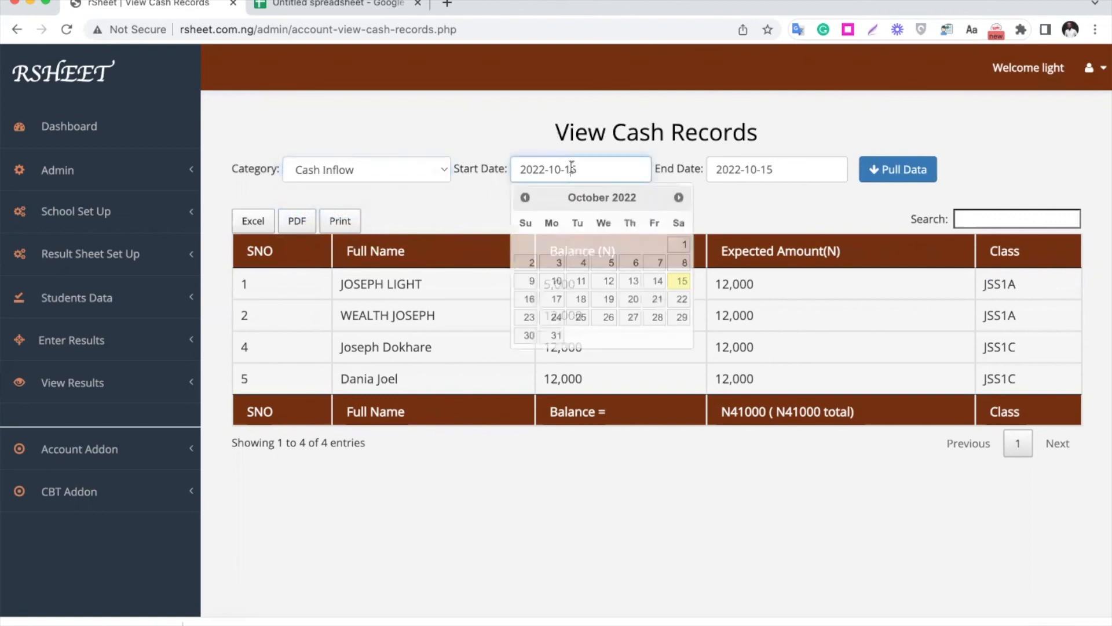
click(657, 284)
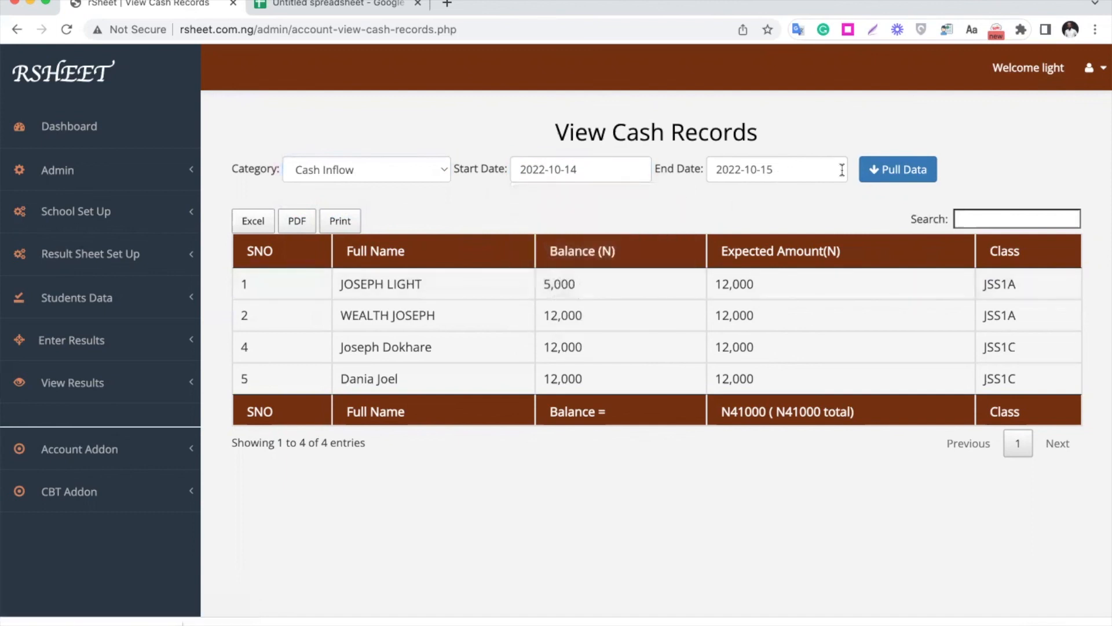
click(894, 172)
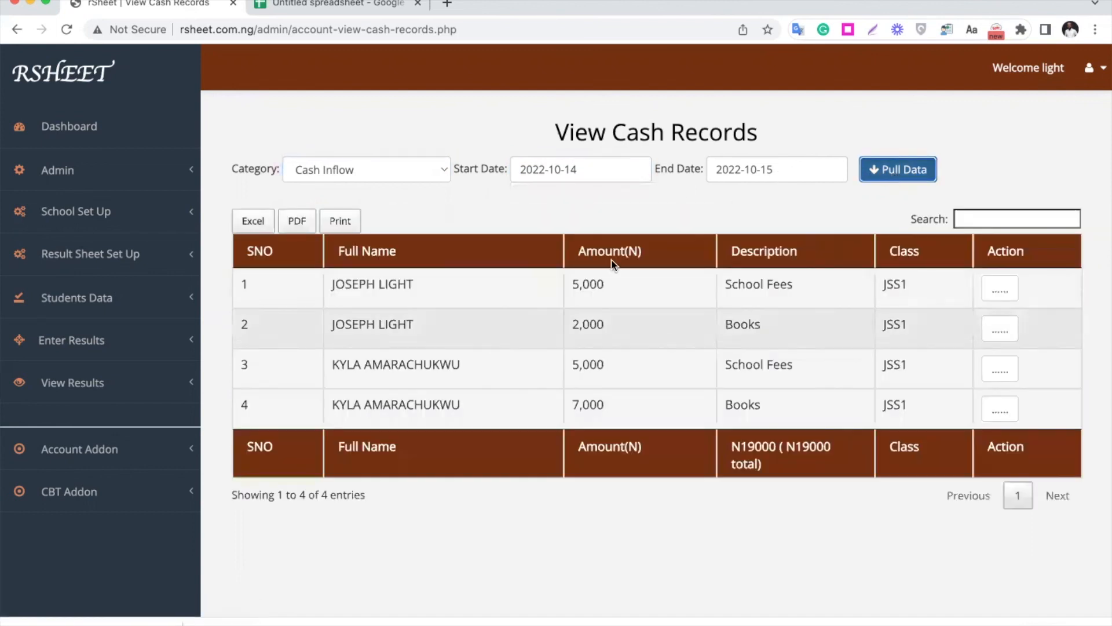
- Change the record category to Cash Outflow and pull the expenses for the same date range
click(393, 176)
click(387, 184)
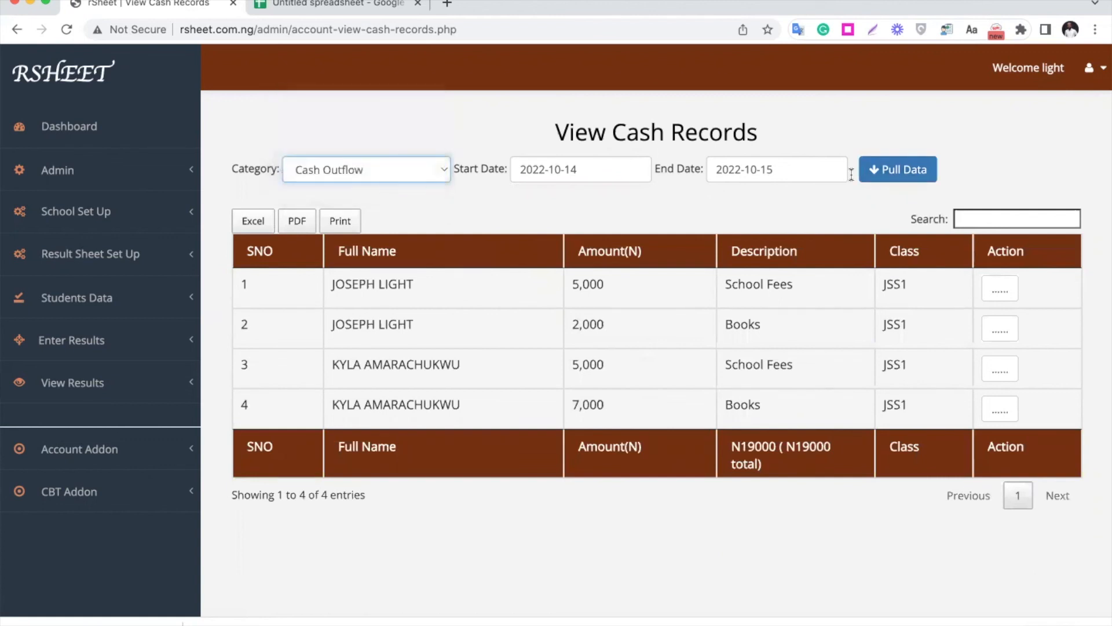
click(903, 171)
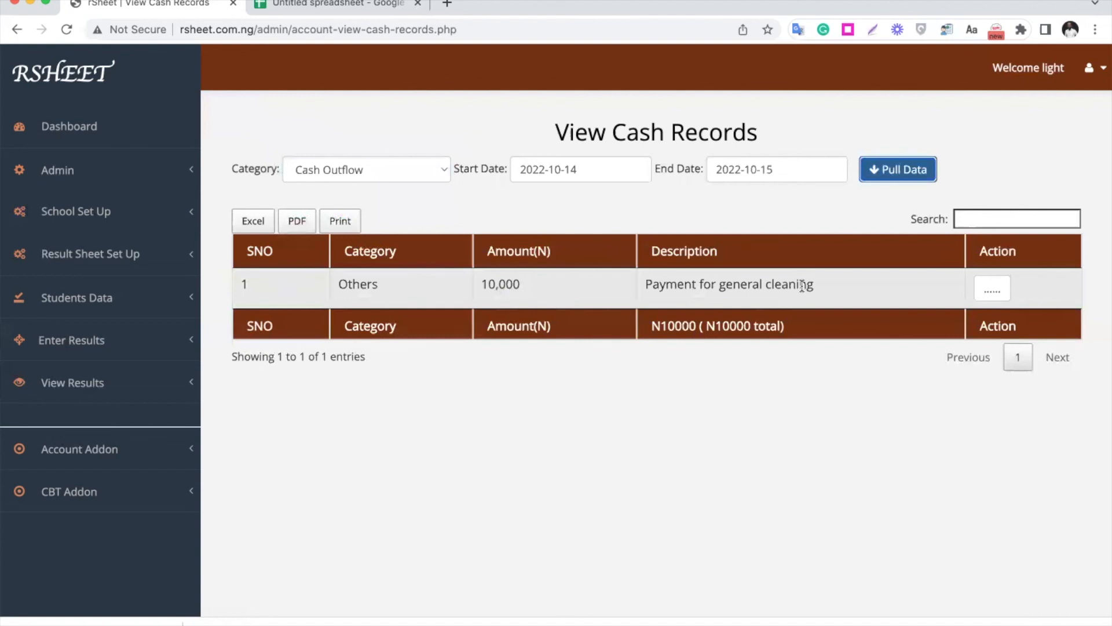
- Revisit the fee payment and expense registration pages, and go back to the cash records page
click(135, 455)
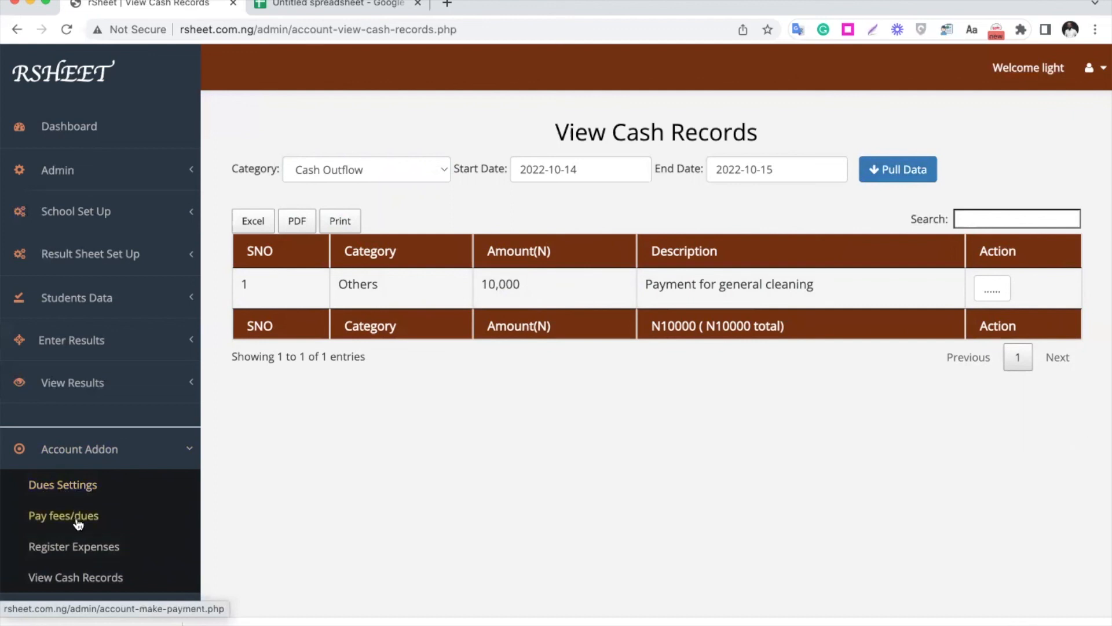
click(96, 516)
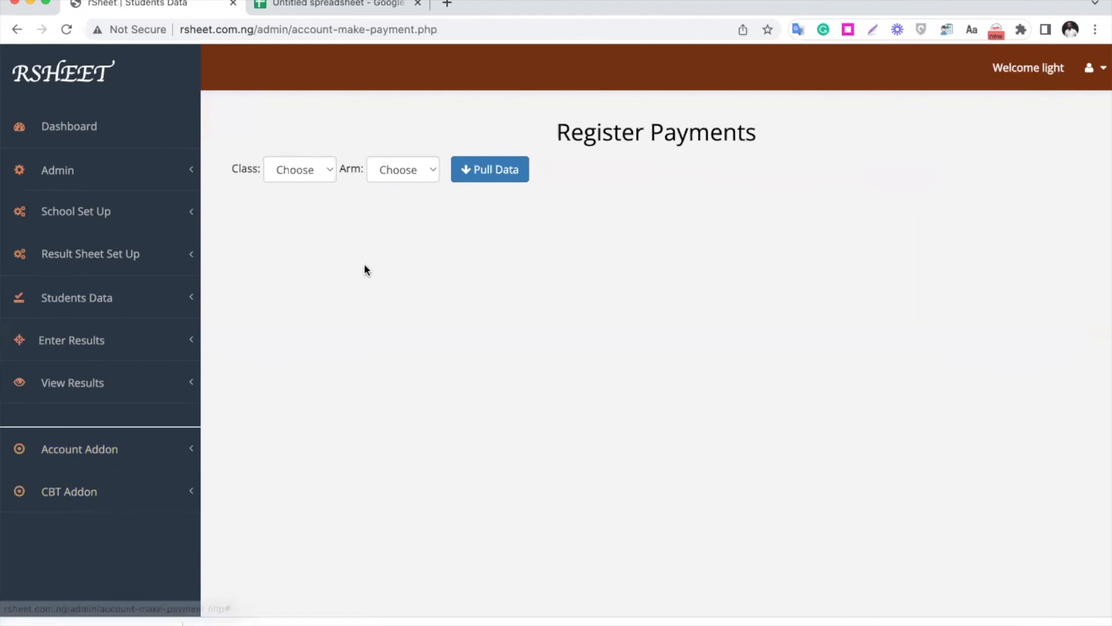
click(116, 455)
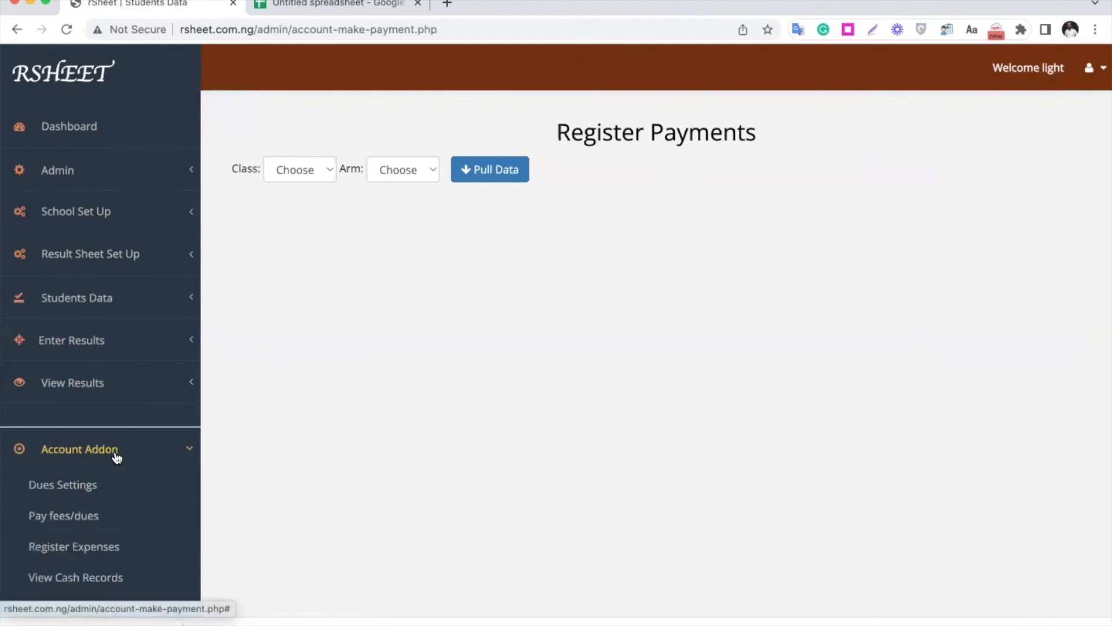
click(92, 554)
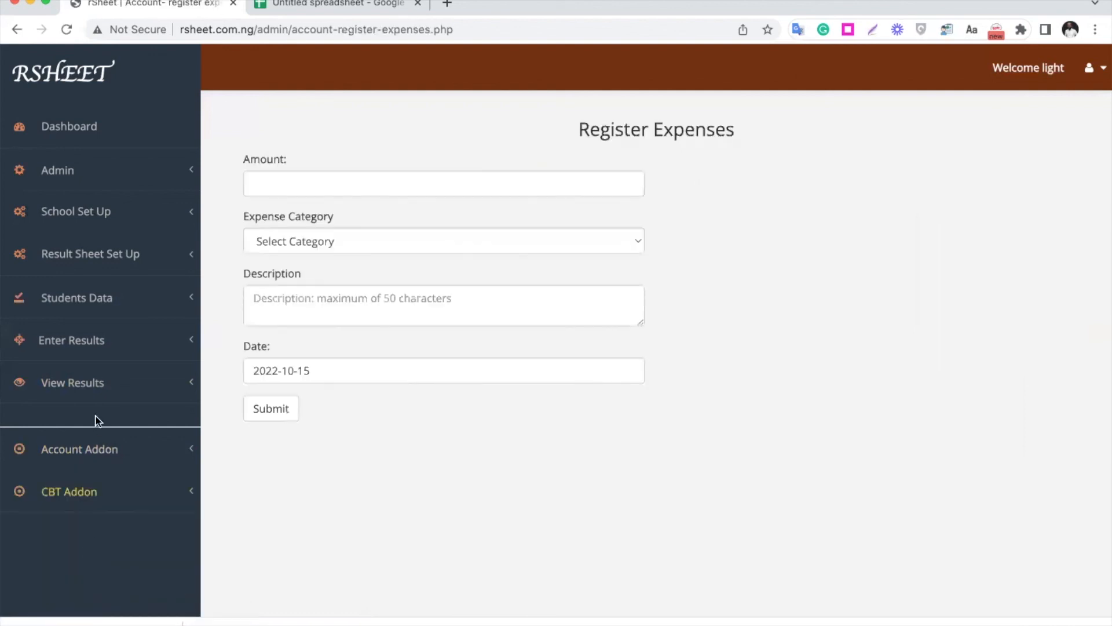
click(107, 454)
click(101, 582)
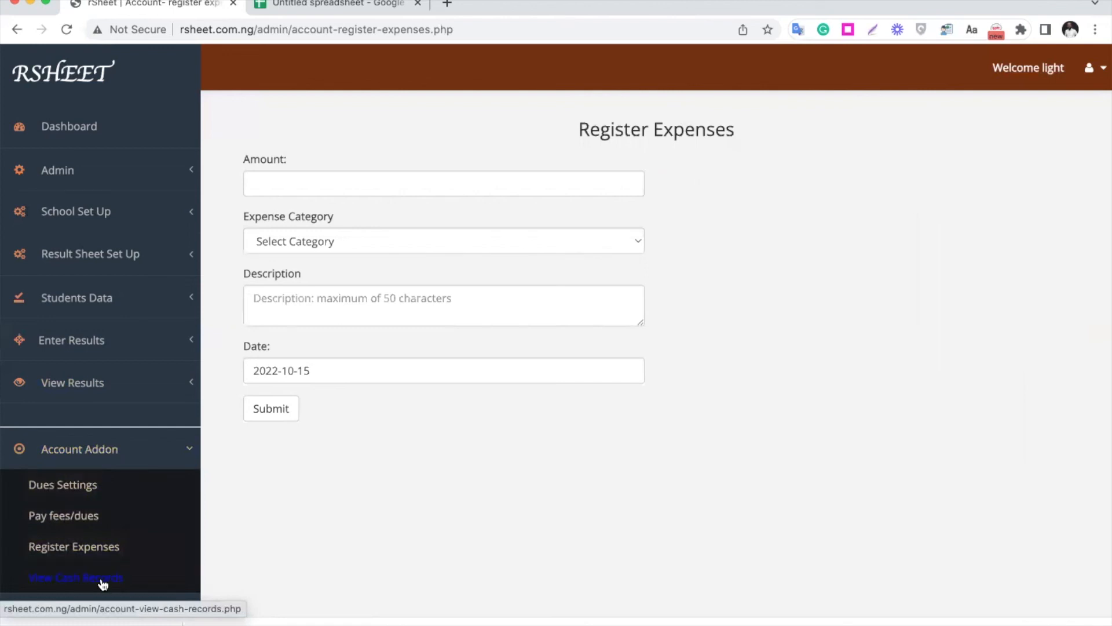